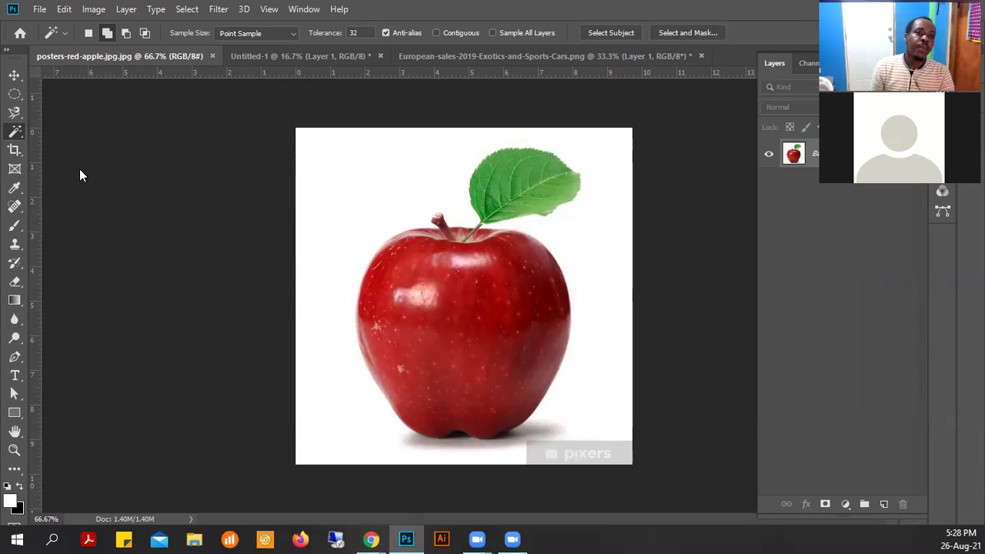
Step: Select the white background around the apple with the Magic Wand tool
right_click(16, 132)
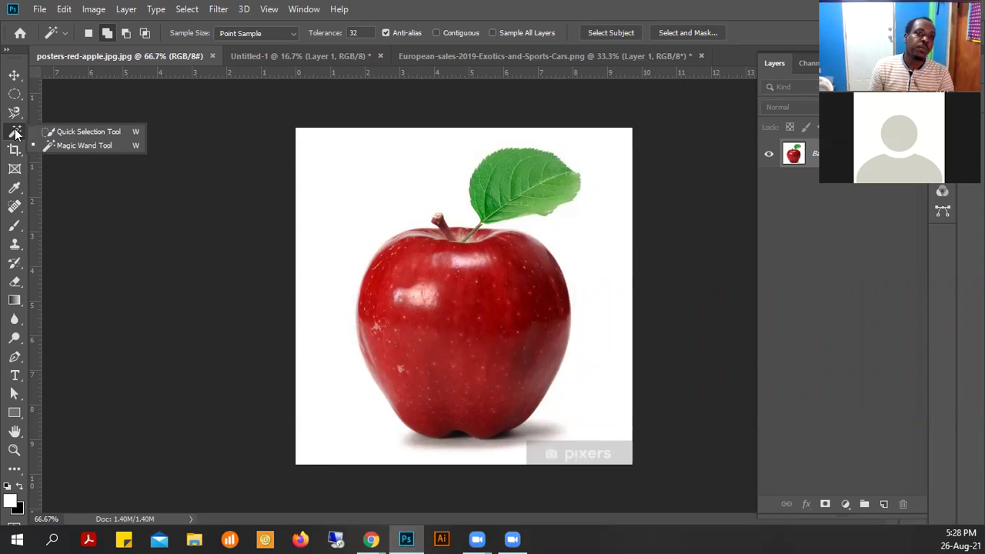
left_click(66, 145)
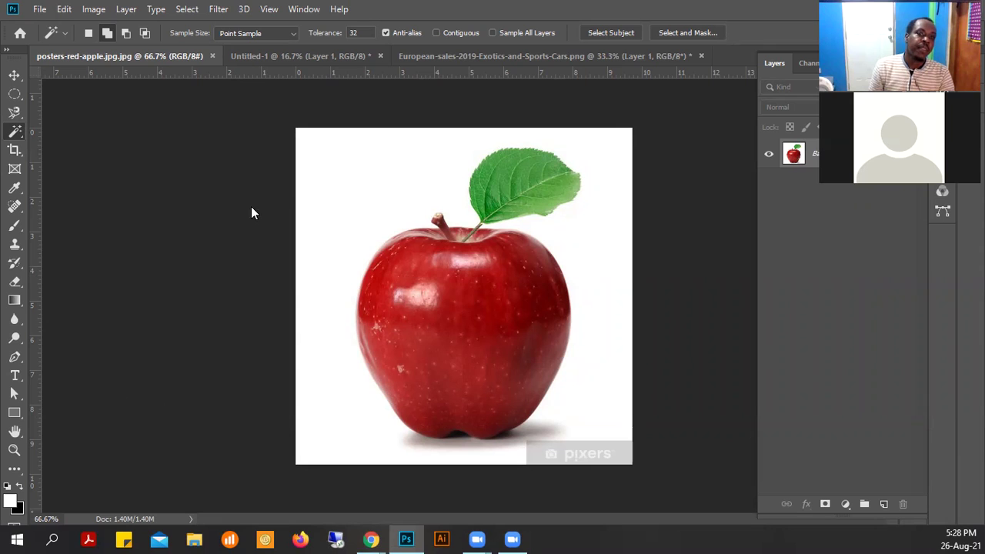
left_click(336, 185)
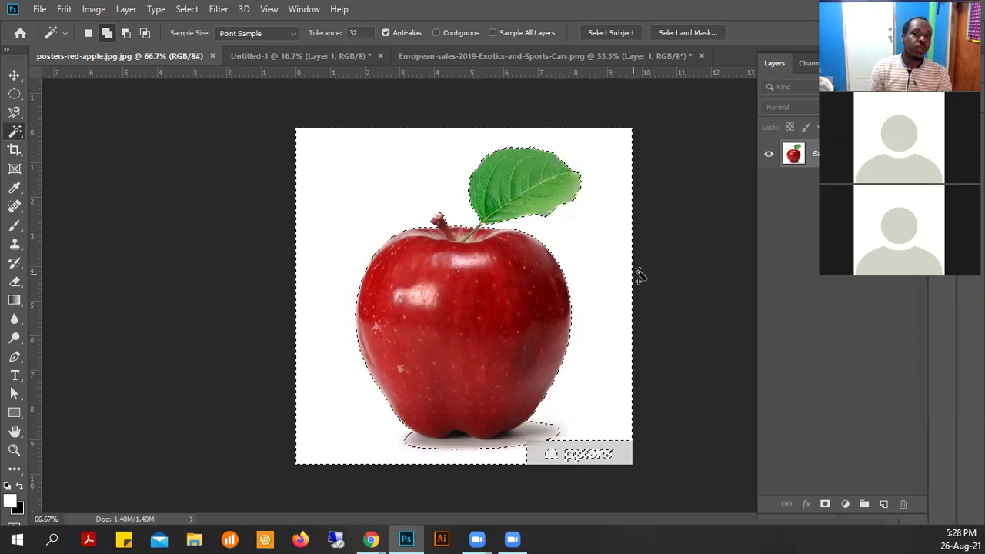
Step: Add the grey pixers watermark and the shadow beneath the apple to the background selection
left_click(470, 233, "ctrl")
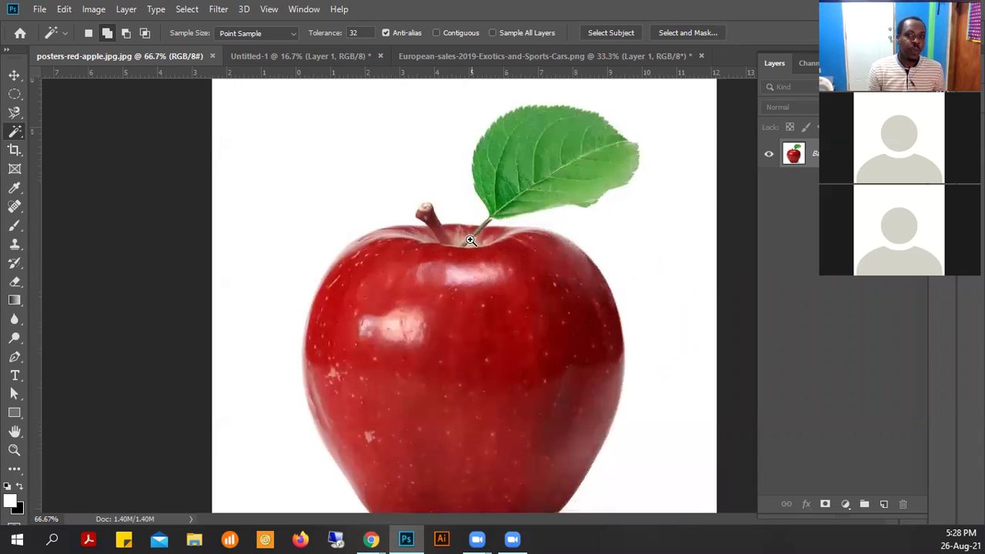
left_click(471, 240, "ctrl")
left_click(499, 236, "alt")
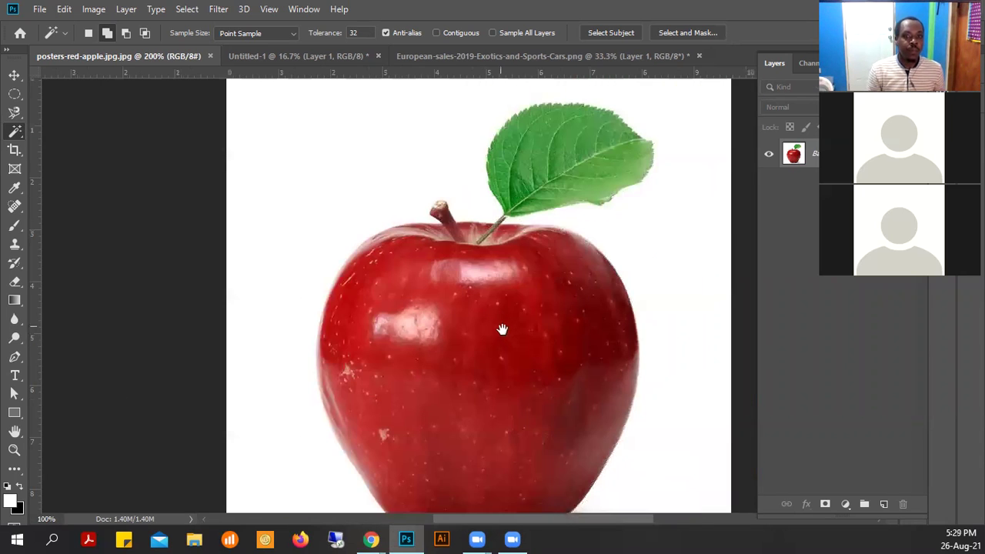
left_click_drag(524, 376, 313, 195)
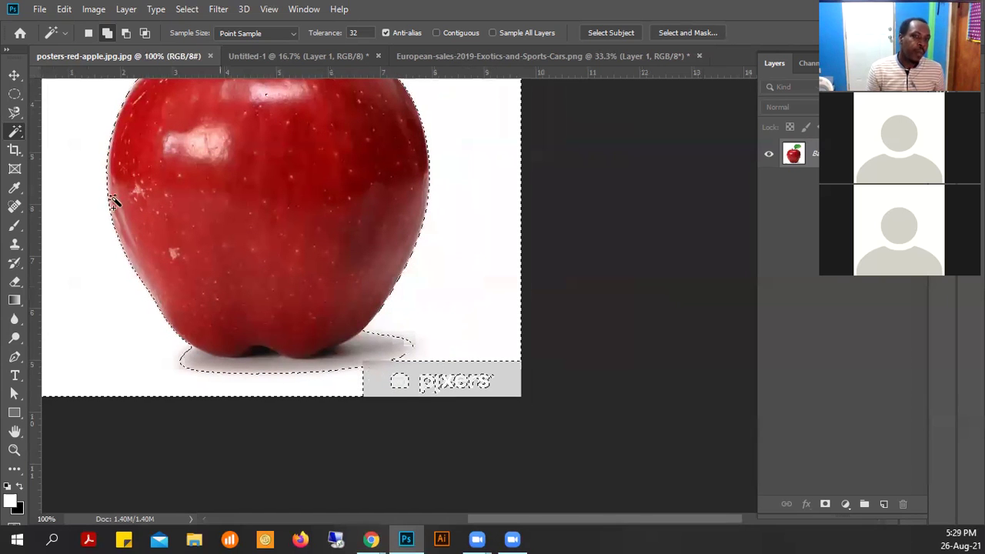
left_click(108, 34)
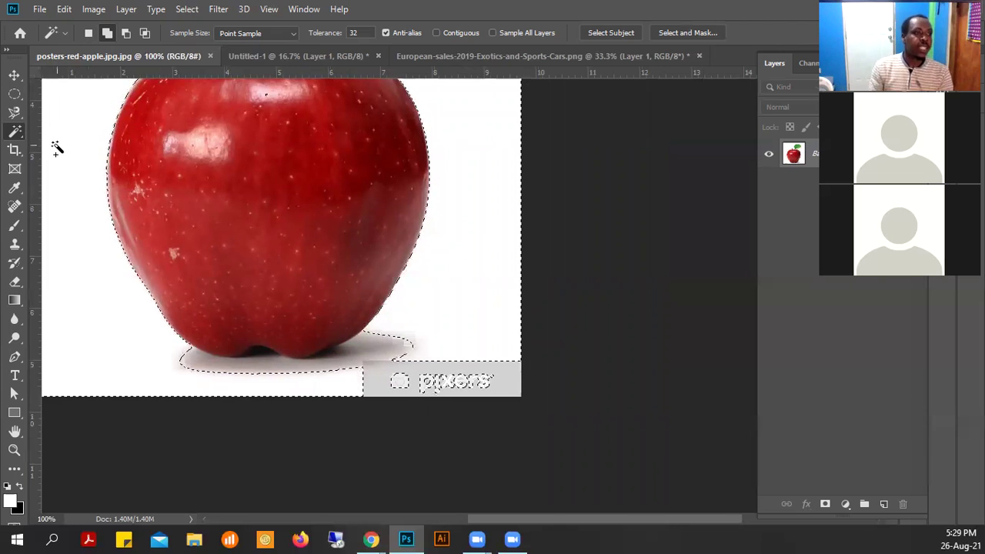
left_click(512, 379)
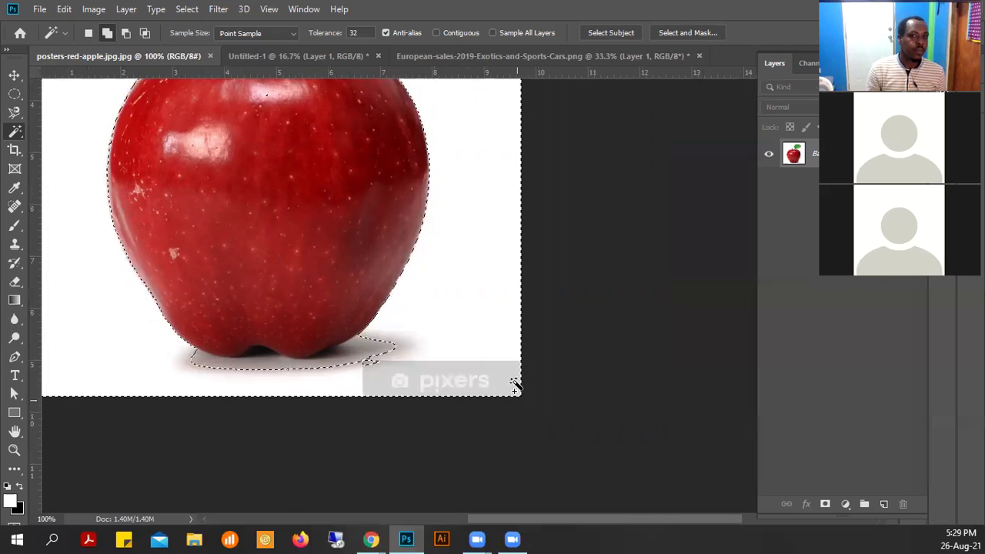
left_click(382, 357, "alt")
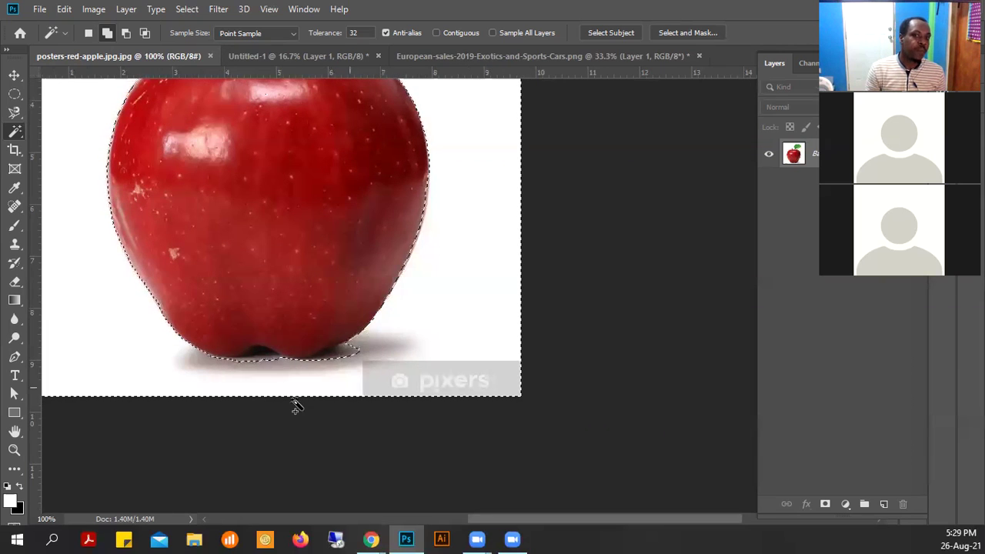
left_click(355, 354)
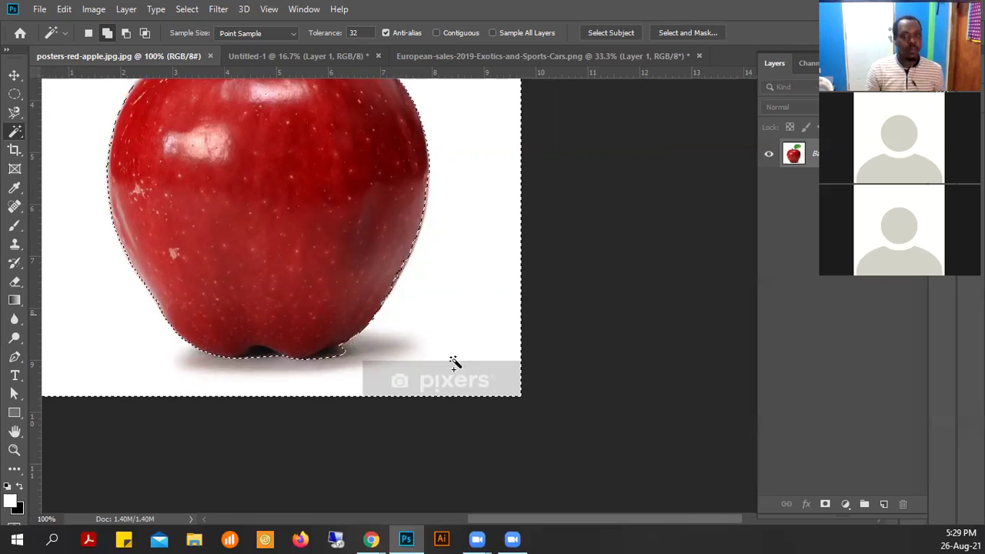
scroll(376, 319, "up", 2)
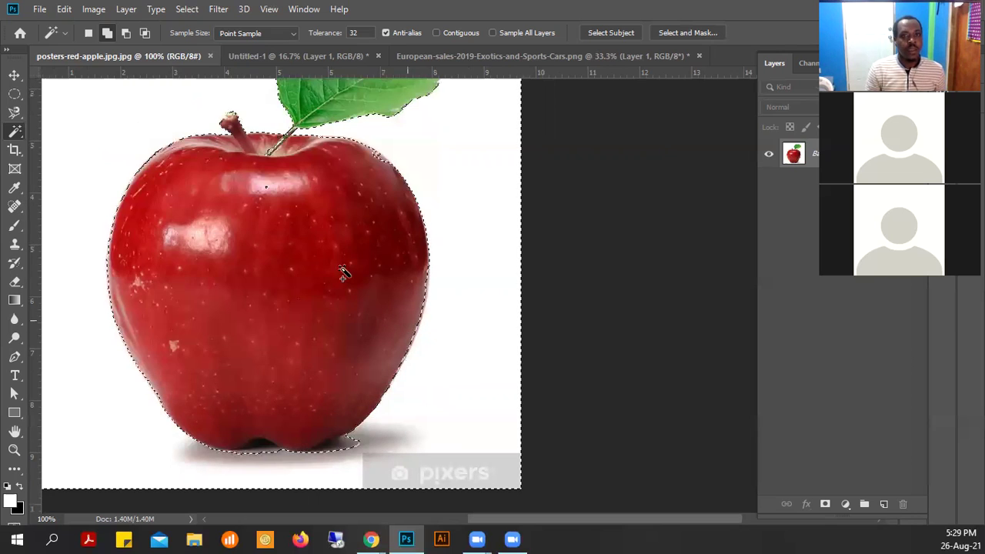
key("ctrl+minus")
key("ctrl+d")
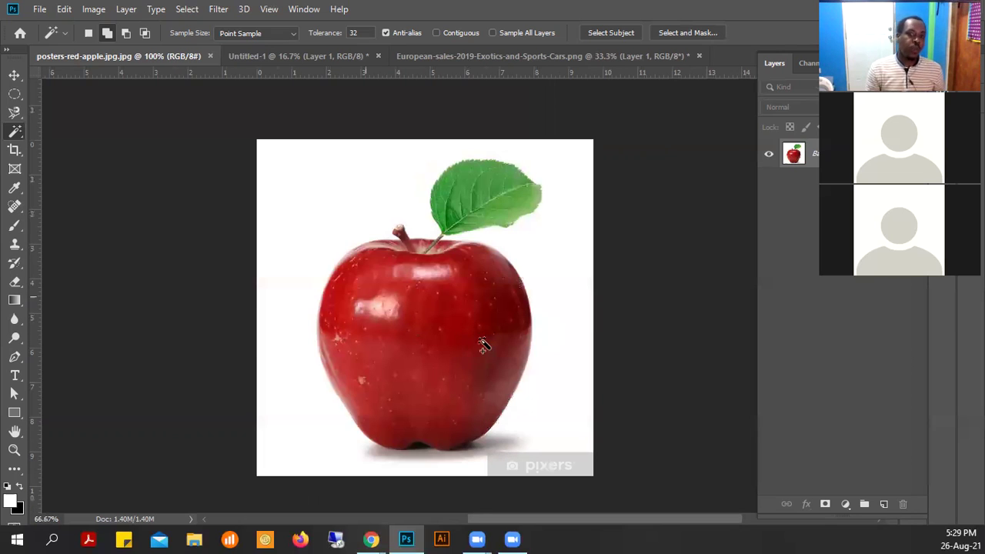
key("ctrl+z")
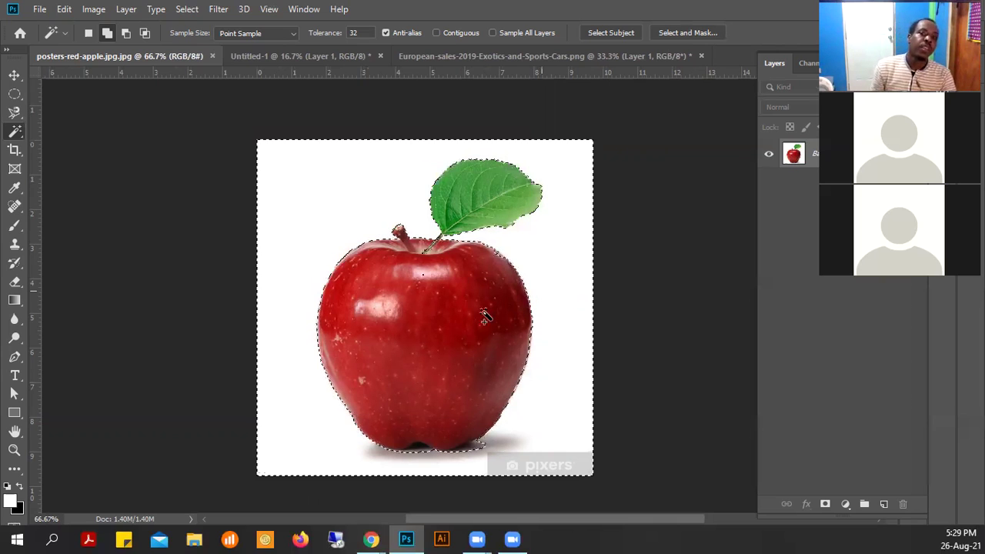
right_click(344, 202)
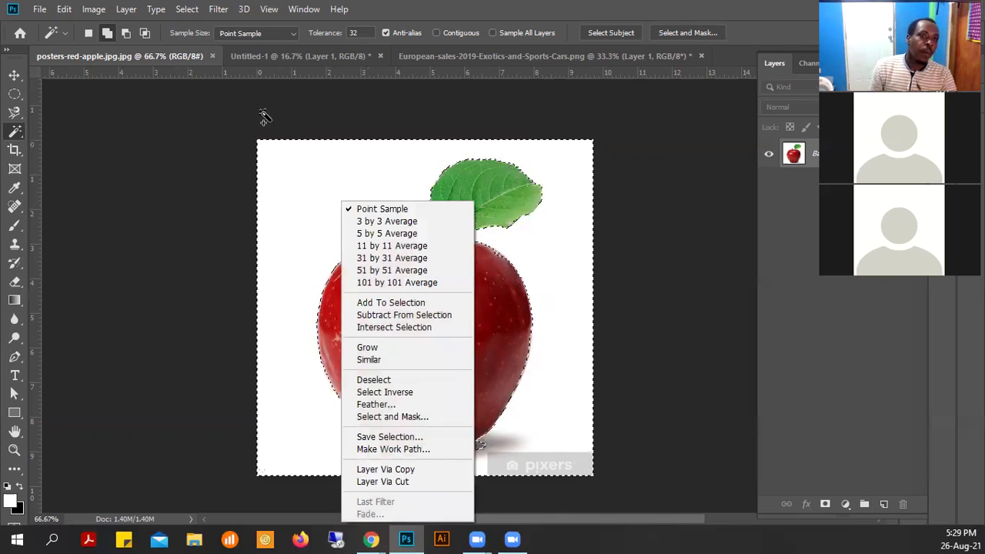
left_click(15, 135)
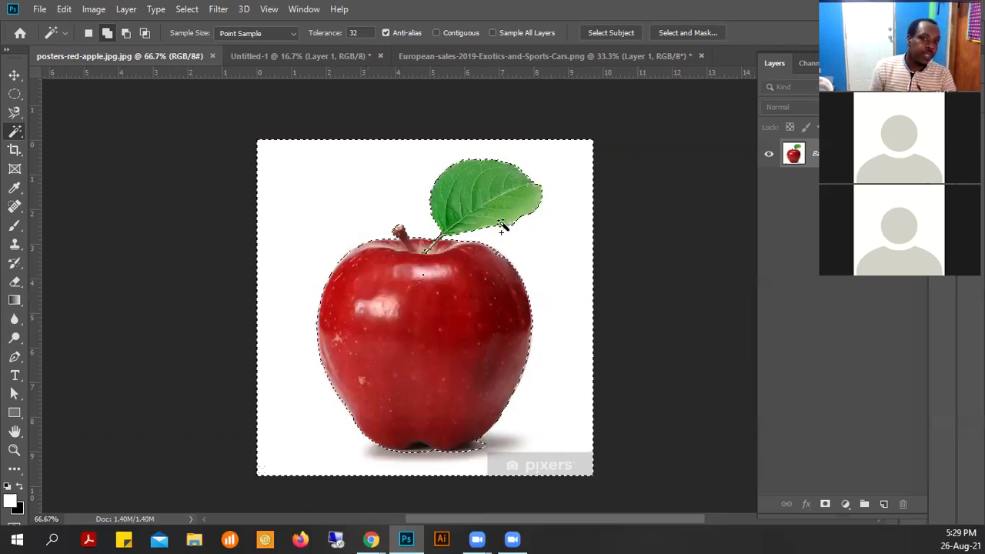
Step: Invert the selection and copy the selected apple and leaf to a new layer
right_click(312, 212)
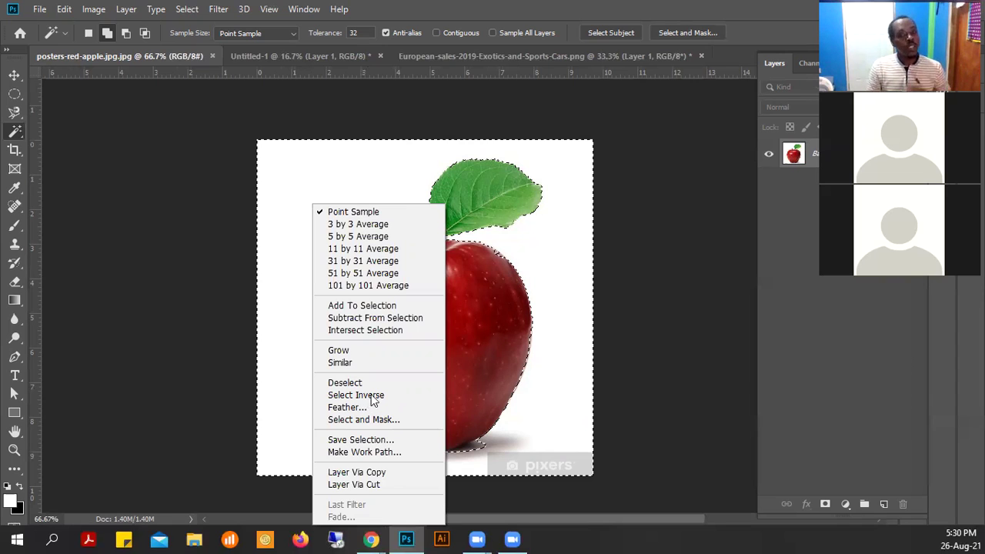
left_click(436, 395)
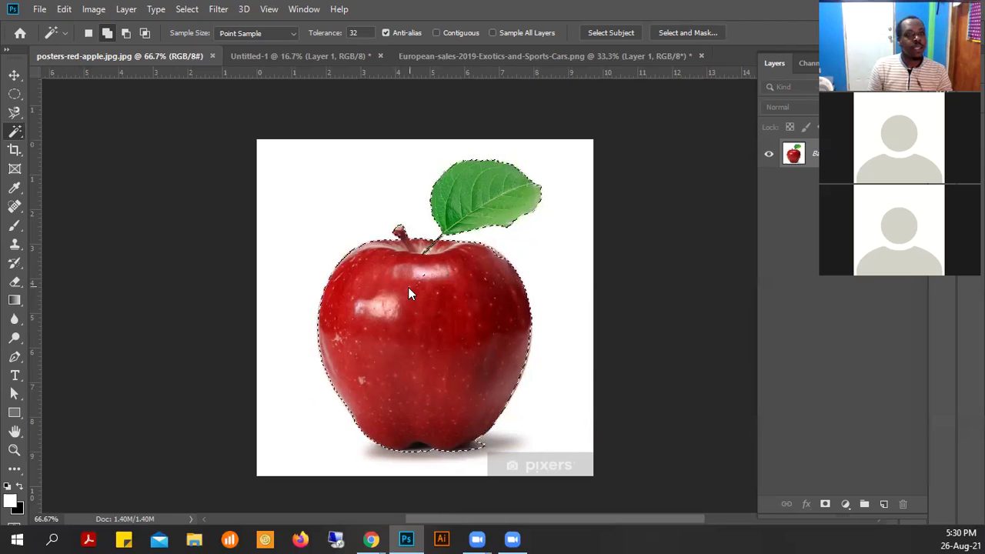
right_click(470, 412)
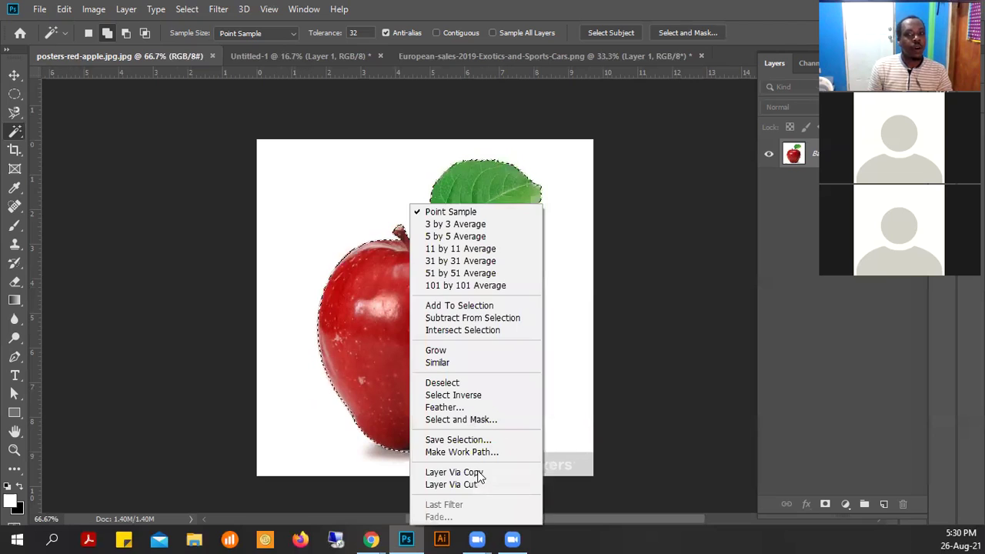
key("Return")
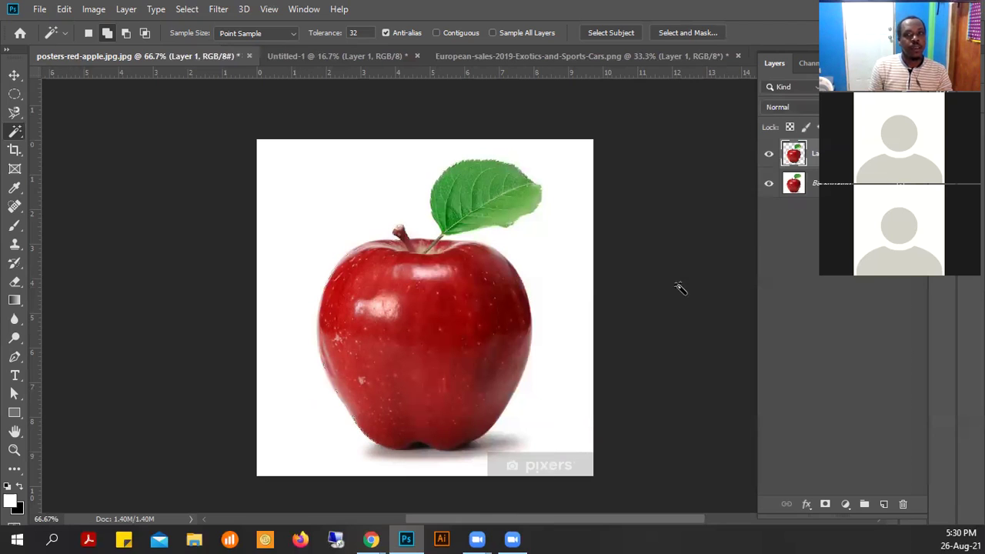
Step: Hide the Background layer to check the apple cutout against transparency, and show it again
left_click(768, 186)
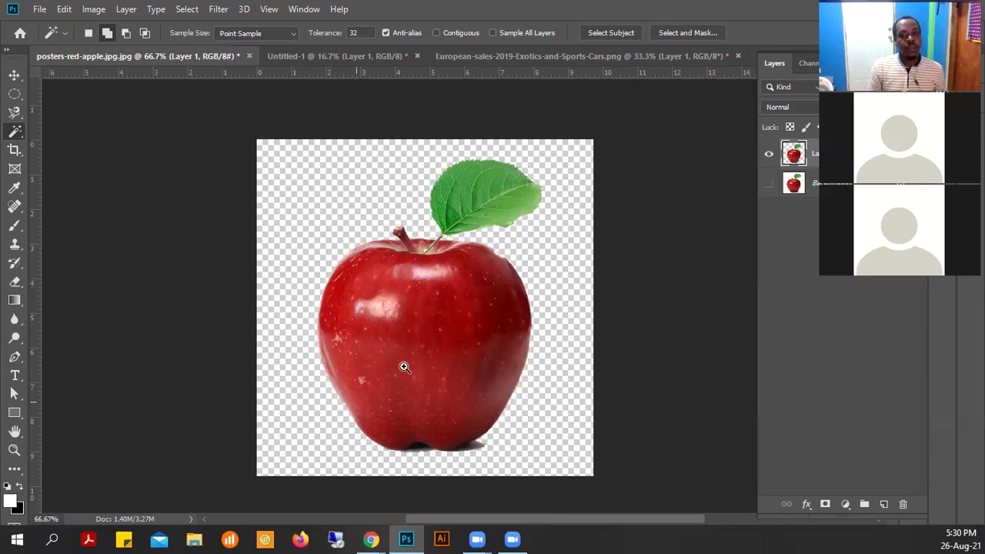
key("ctrl+plus")
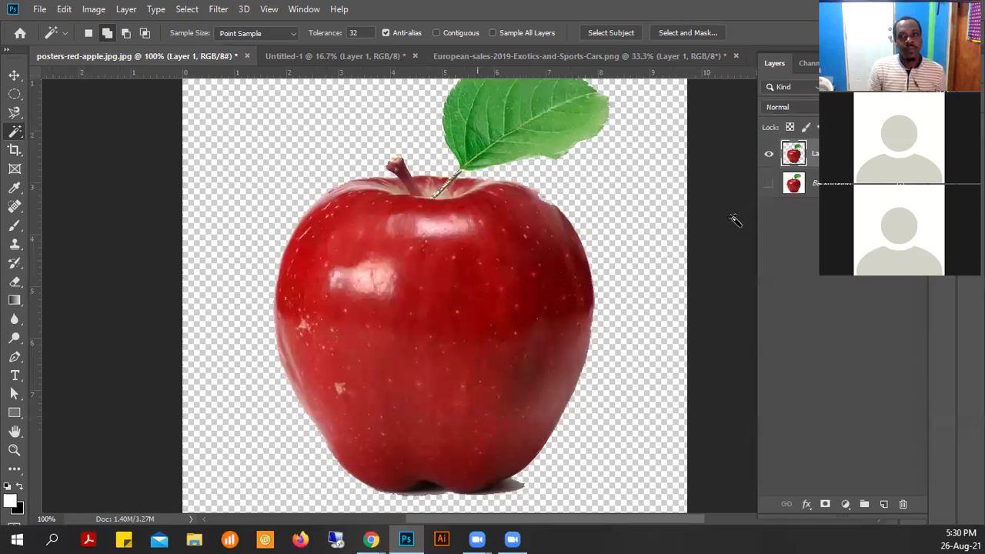
key("ctrl+minus")
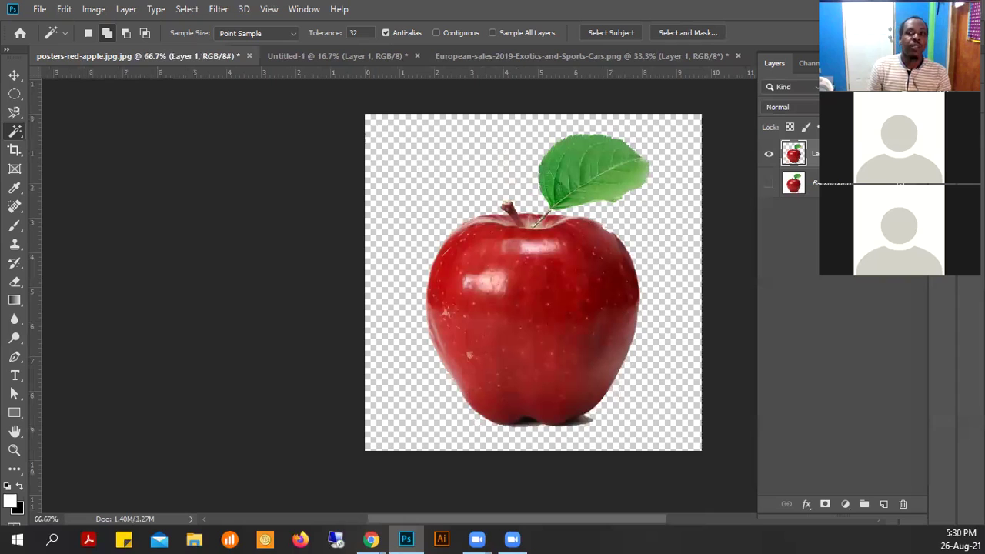
left_click(767, 183)
Step: Add an empty layer between the Background and the apple cutout and fill it with black
key("alt+bracketleft")
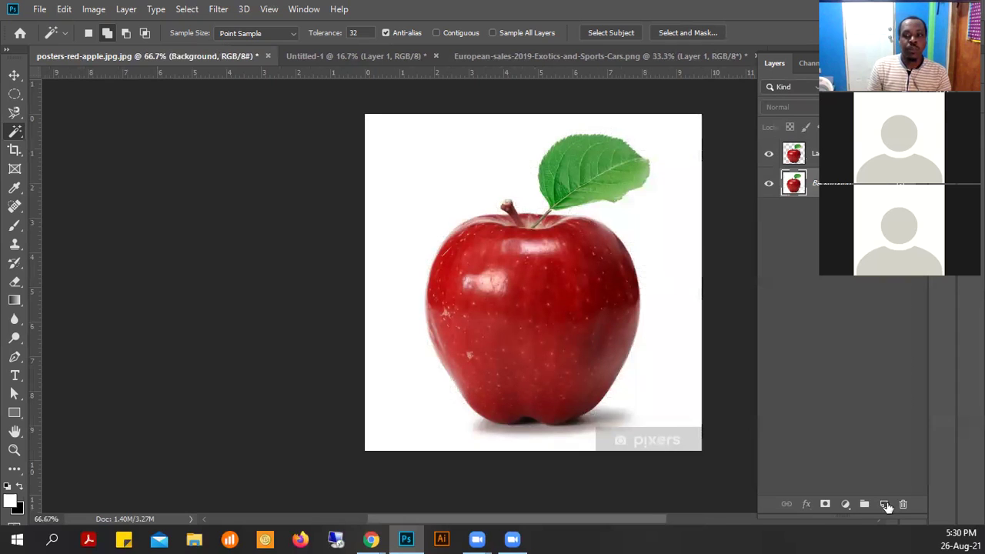
left_click(885, 505)
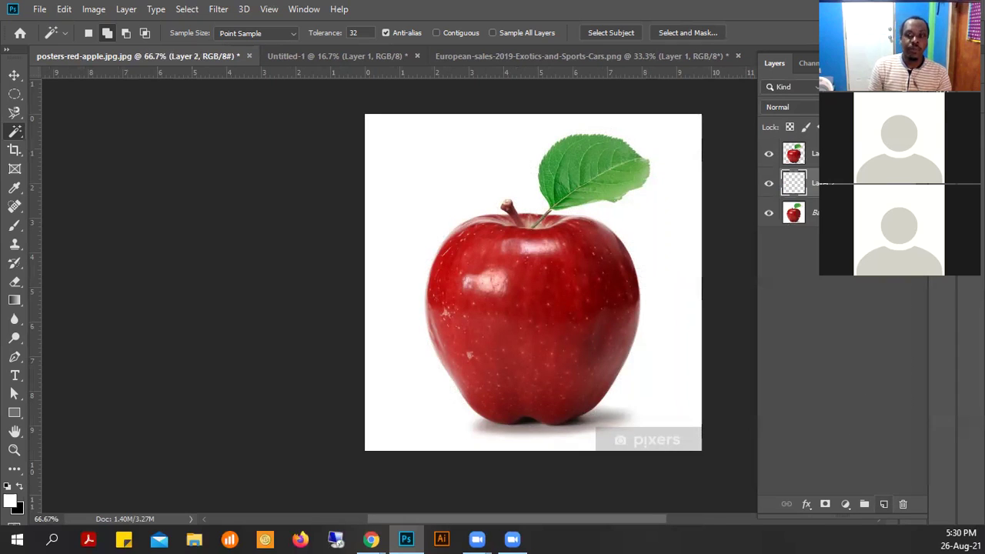
key("ctrl+z")
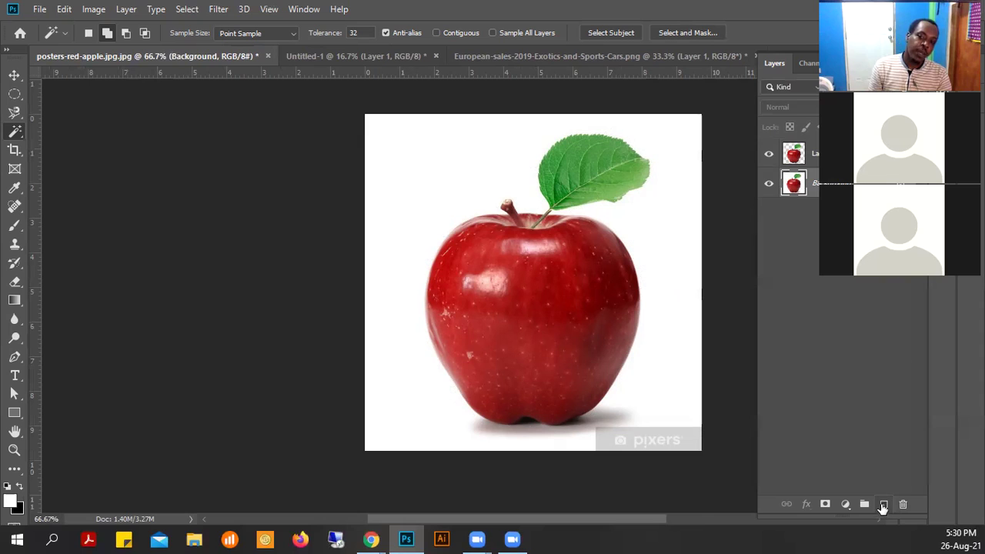
left_click(883, 511)
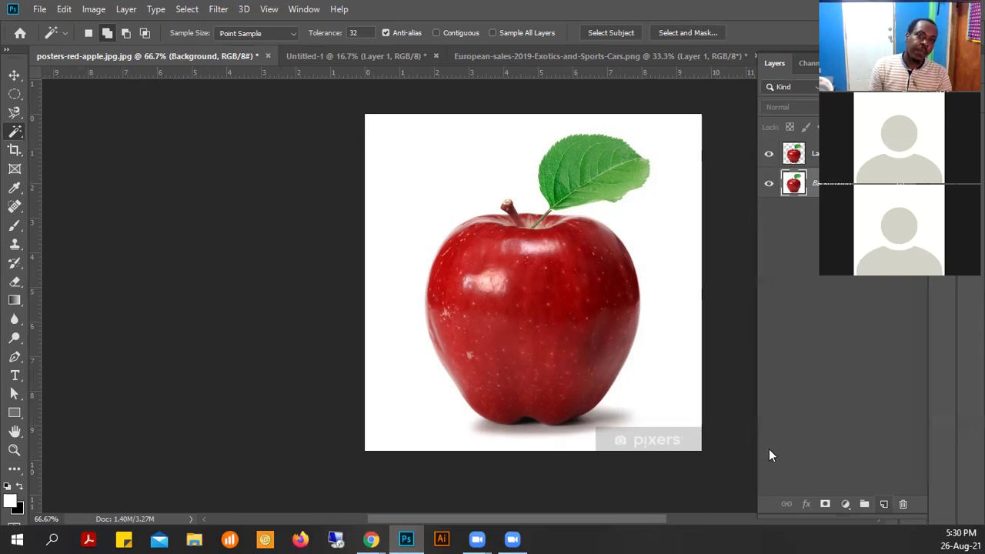
left_click(64, 9)
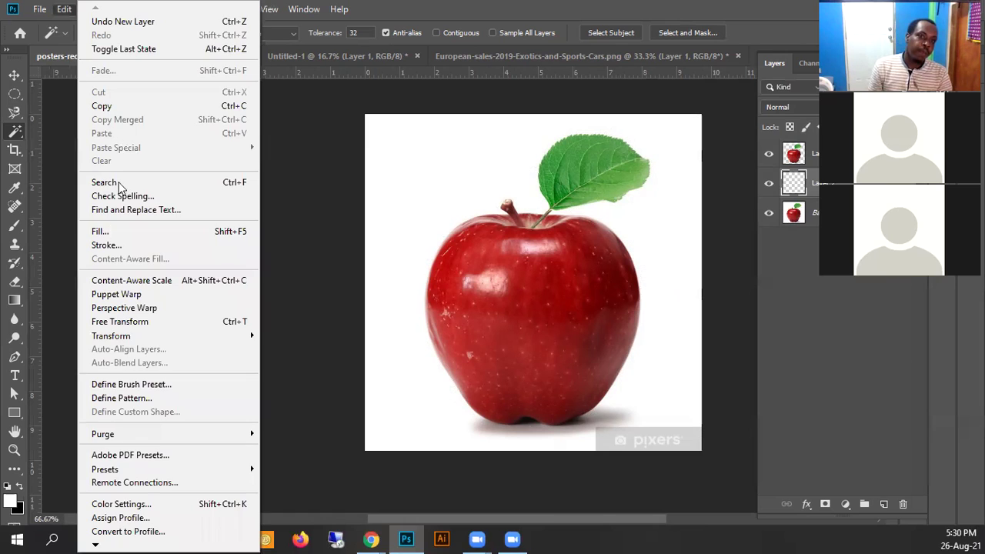
left_click(101, 231)
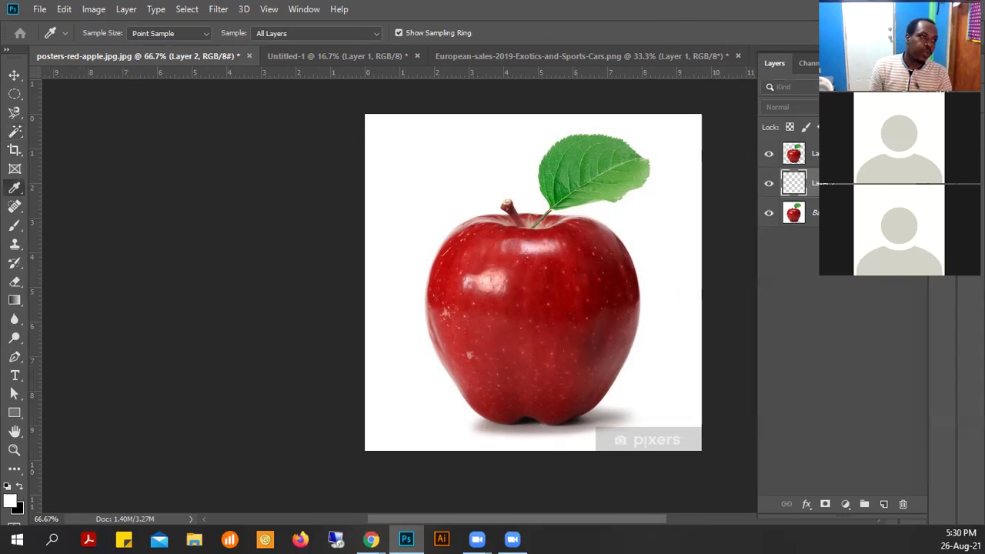
key("Return")
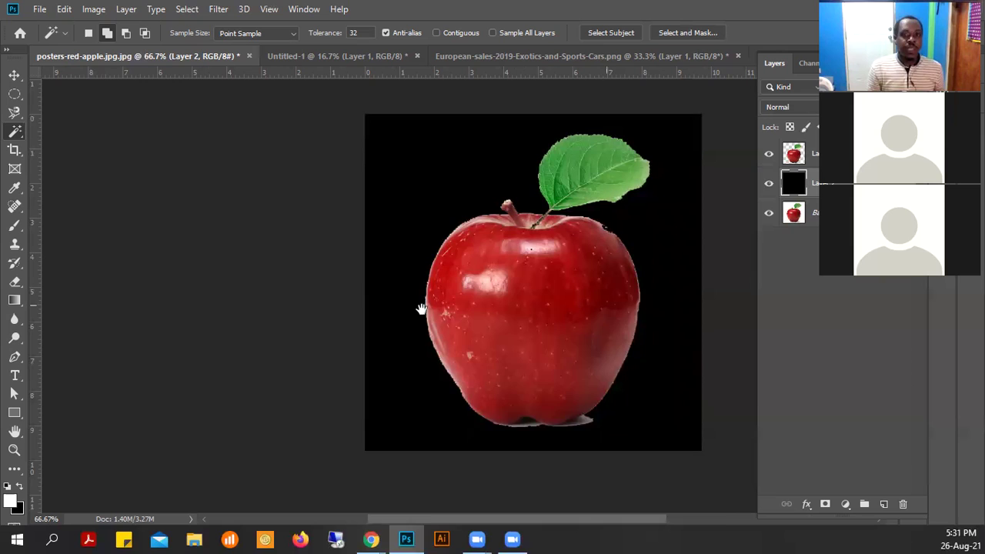
Step: Examine the apple cutout's edges with the black layer shown and hidden
left_click_drag(520, 305, 427, 330)
left_click_drag(517, 314, 588, 318)
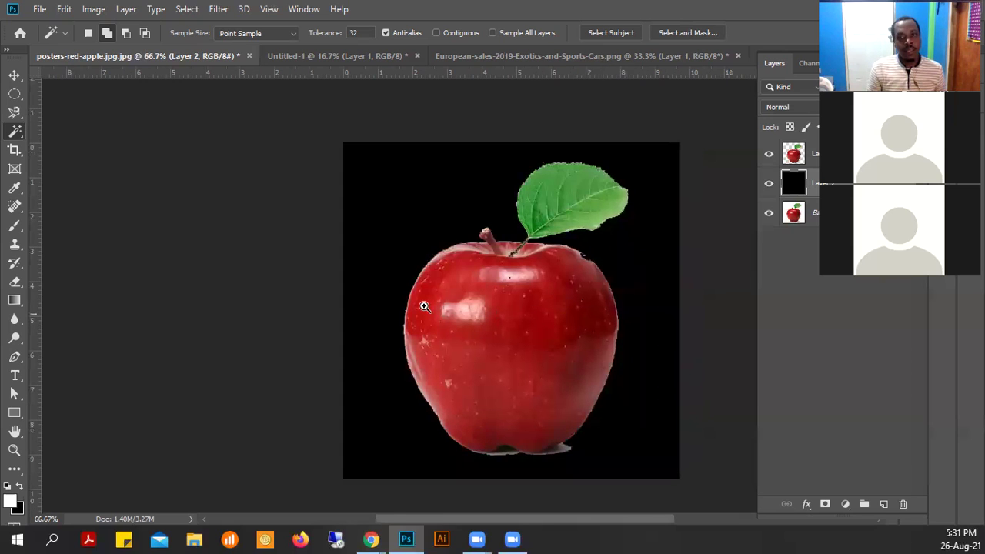
key("ctrl+minus")
key("ctrl+plus")
key("ctrl+plus")
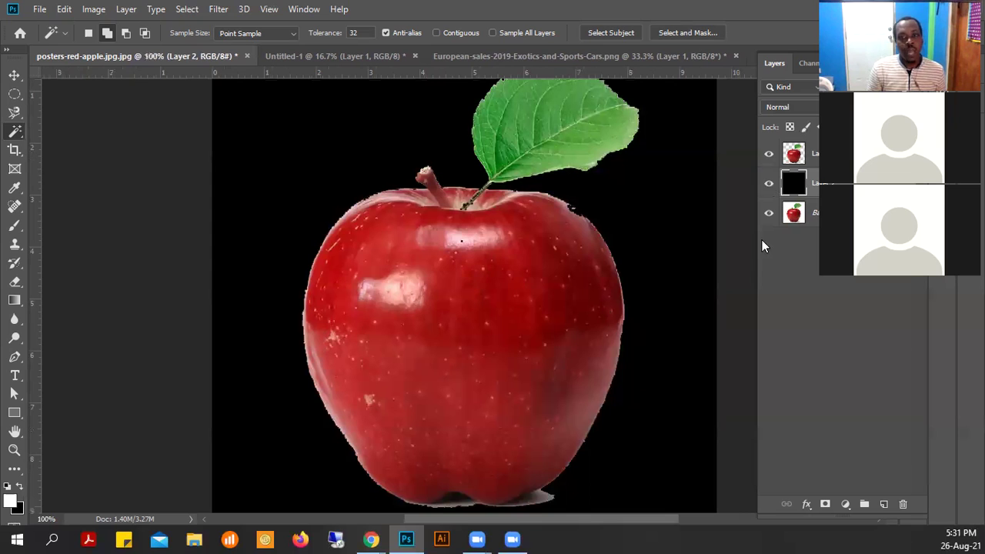
left_click(769, 186)
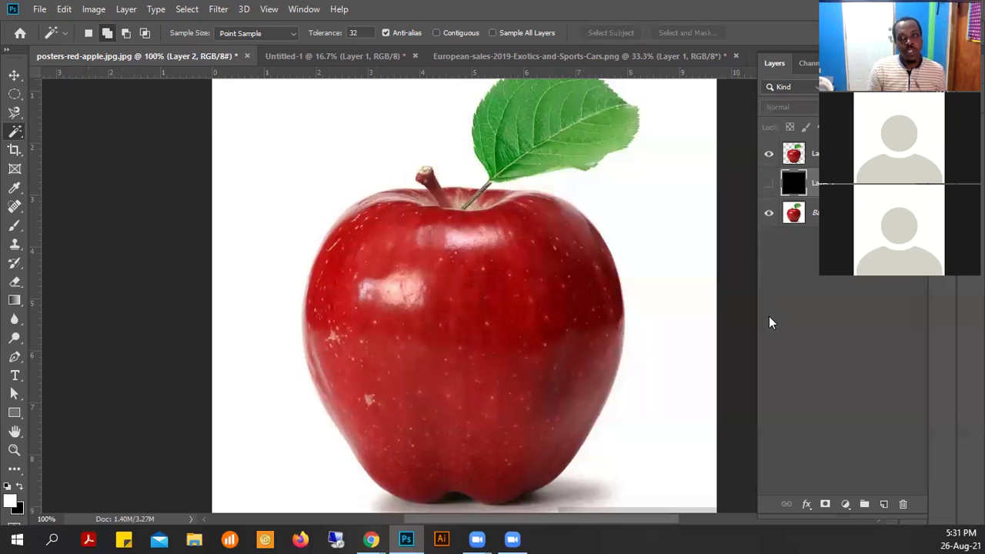
left_click(769, 185)
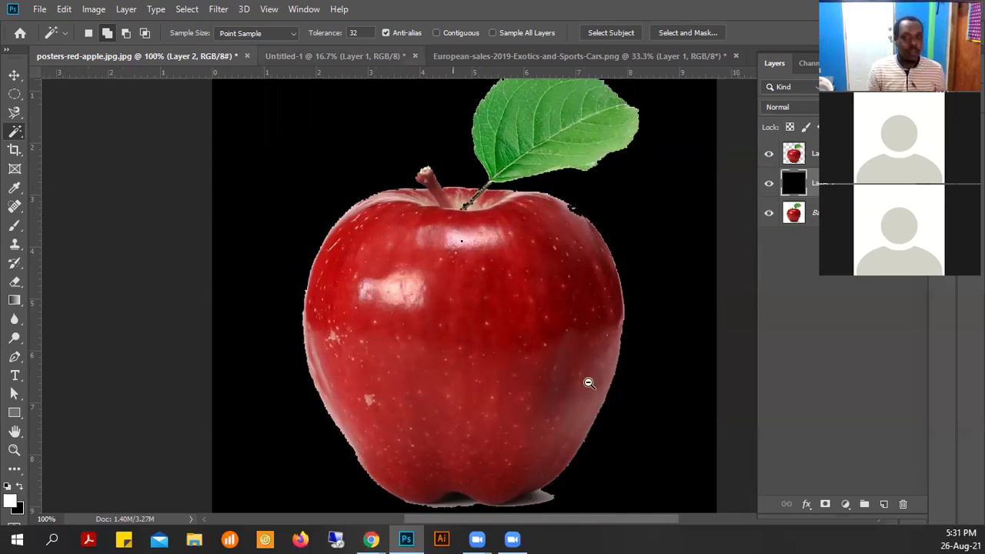
Step: Place the cut-out apple layer on the red car's hood in the Untitled-1 flyer document
key("ctrl+minus")
left_click(13, 76)
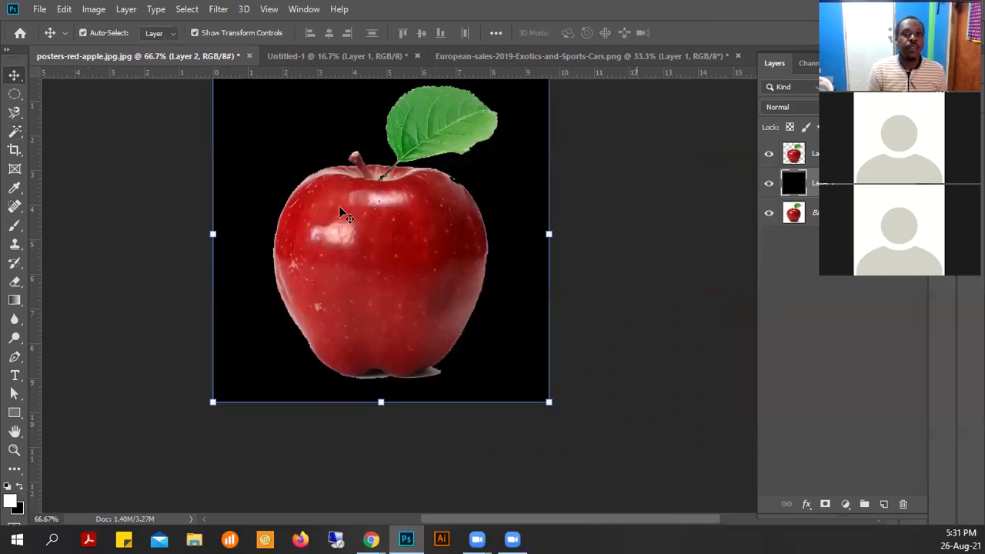
left_click(370, 231)
left_click_drag(343, 145, 625, 361)
left_click(477, 538)
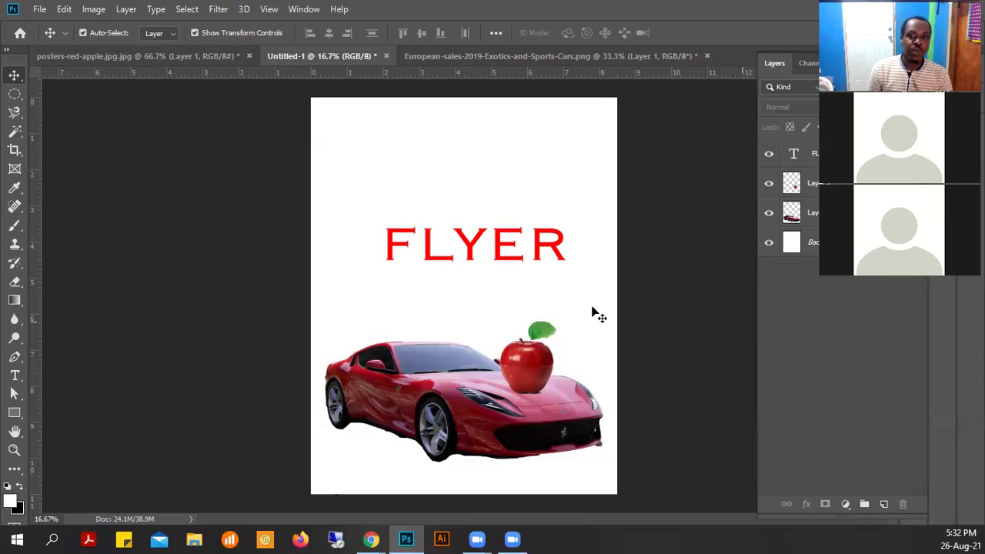
Step: Return to the red apple document and make its Background layer active
left_click(206, 57)
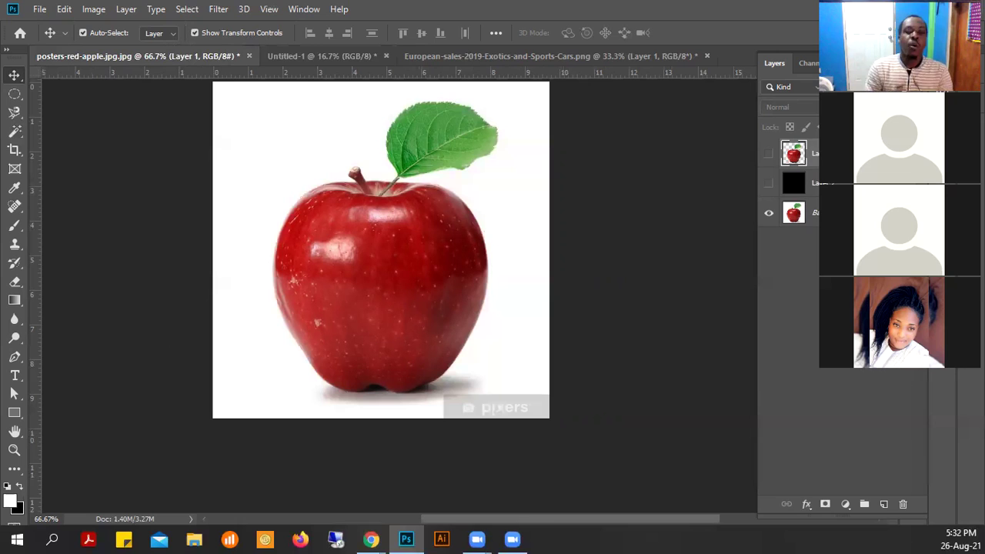
left_click(793, 212)
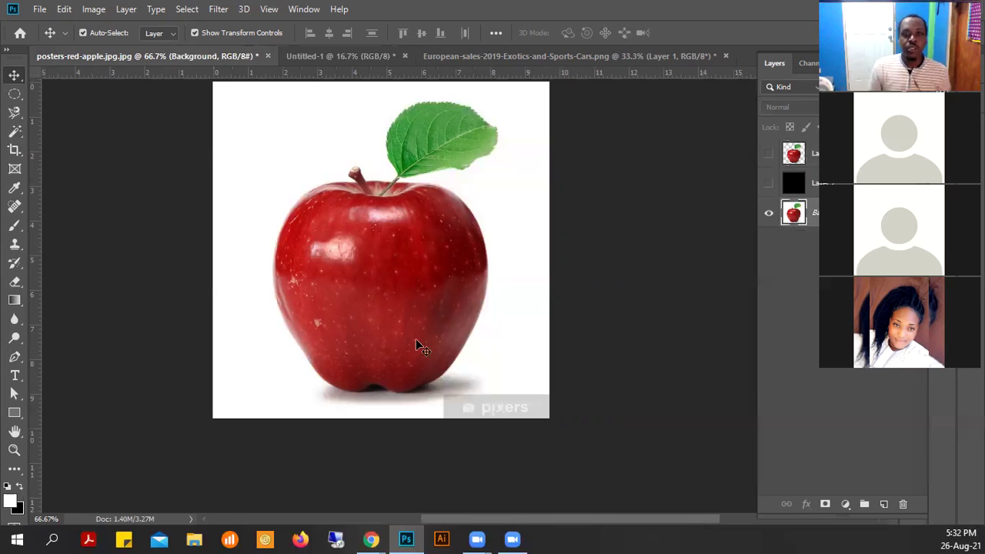
left_click_drag(367, 276, 333, 370)
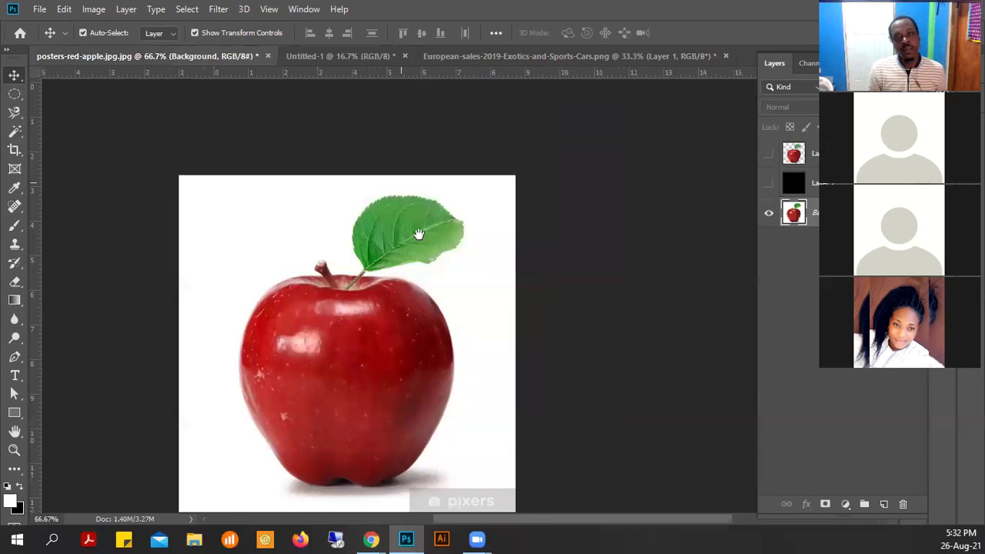
left_click_drag(419, 234, 470, 193)
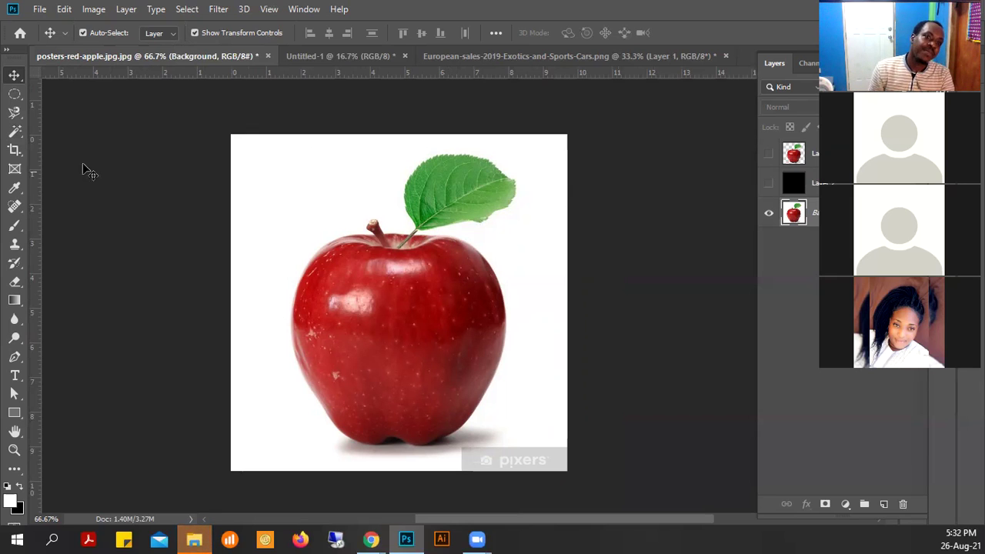
left_click(10, 116)
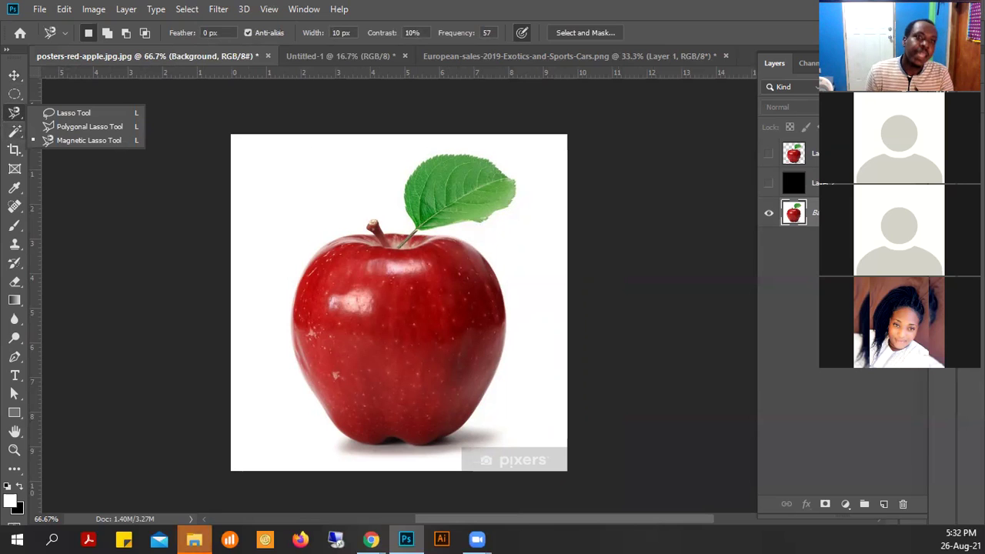
left_click(13, 60)
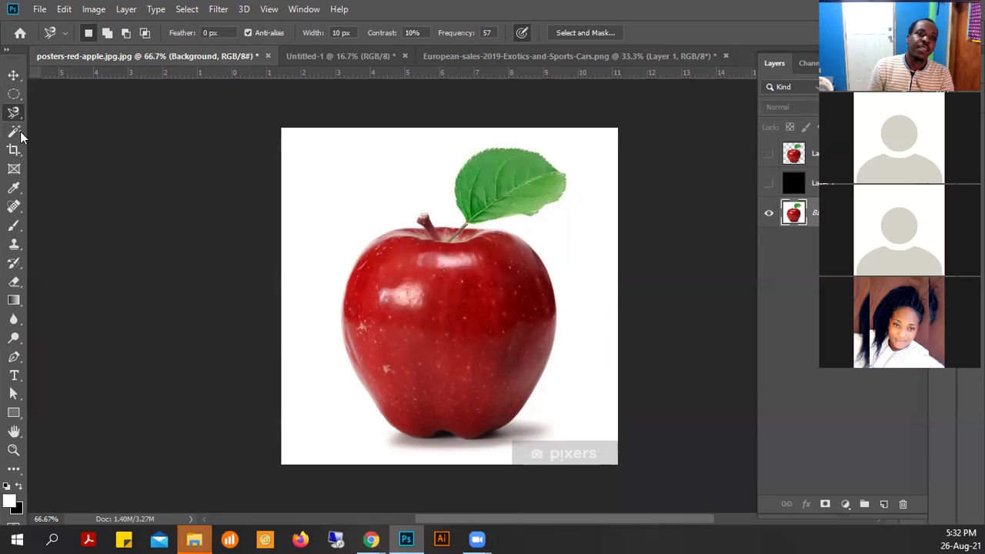
Step: Select the apple's body and leaf on the Background layer with the Quick Selection tool
left_click(14, 134)
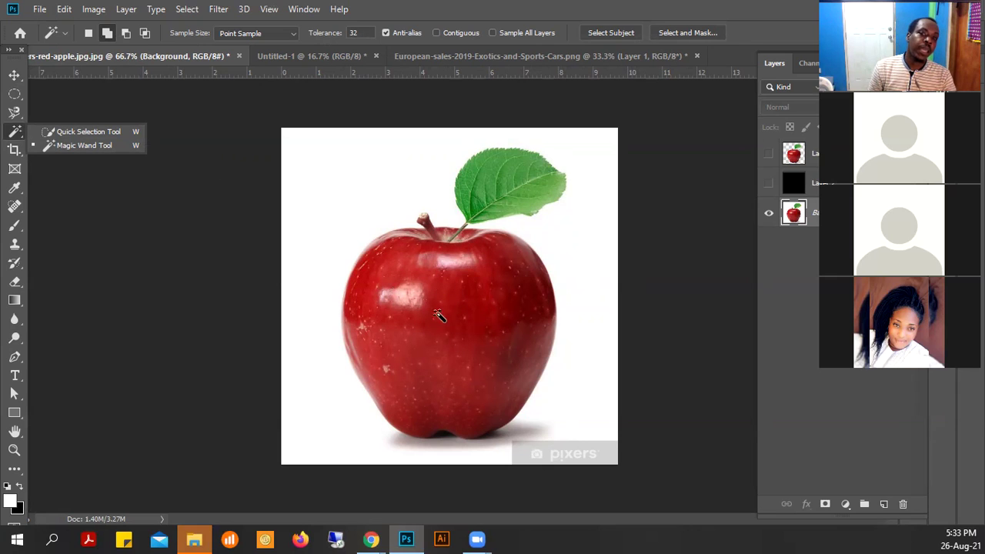
left_click(91, 133)
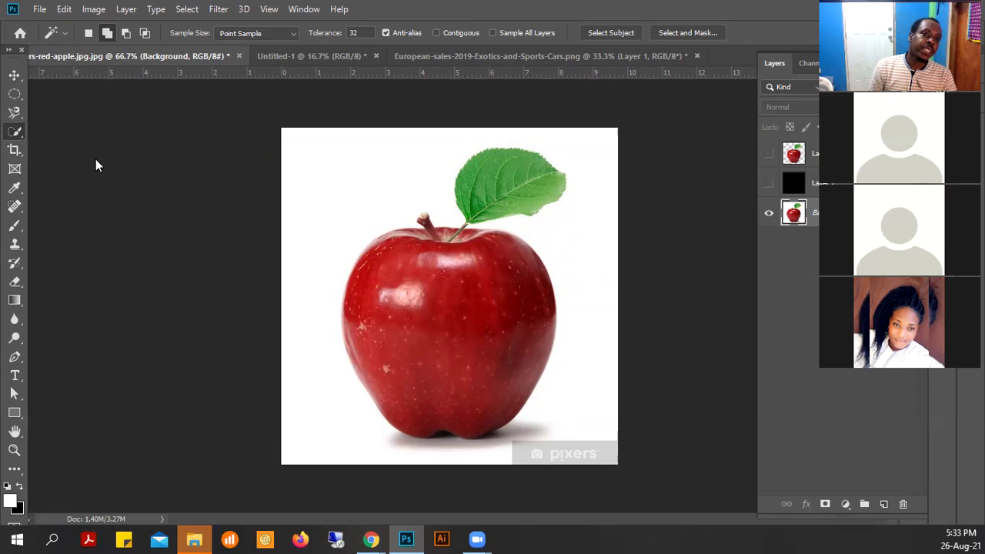
left_click(472, 276)
left_click(449, 248)
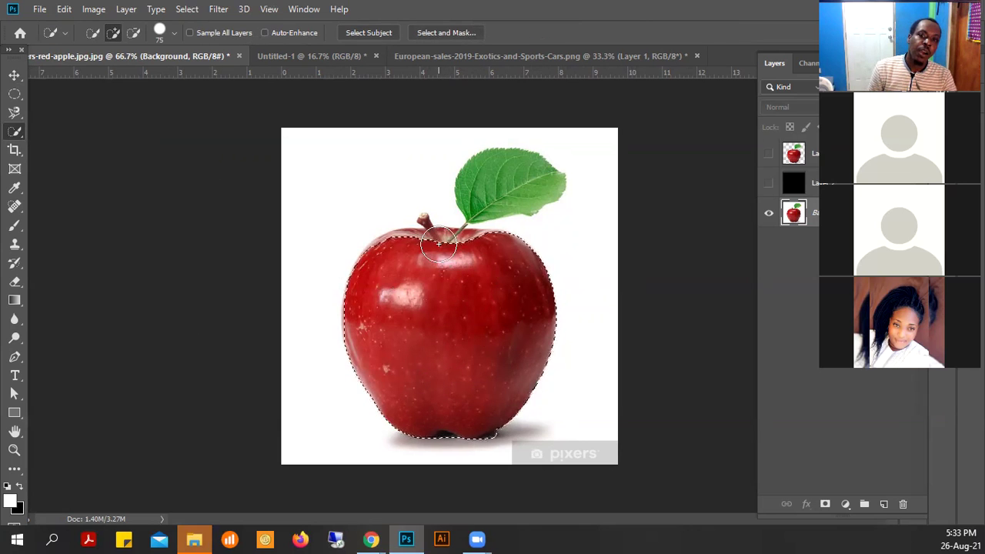
left_click(433, 243)
left_click(506, 178)
right_click(443, 283)
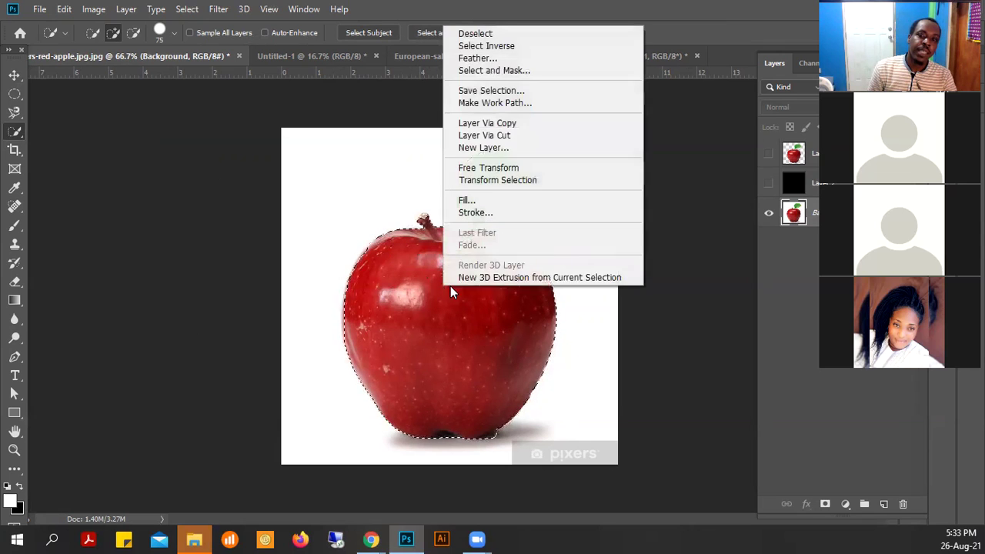
Step: Reduce the Quick Selection brush size to 10 px and add the apple's stem to the selection
left_click(174, 33)
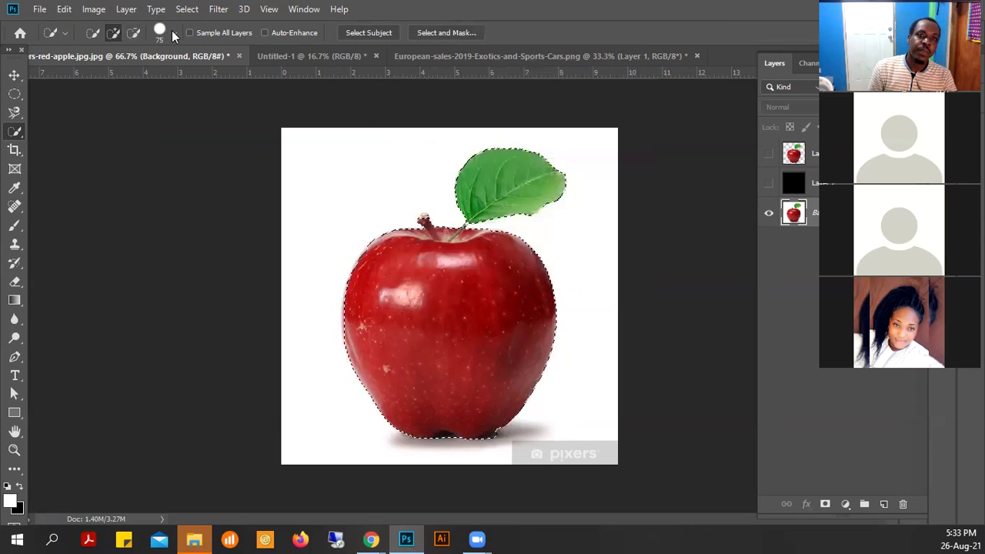
left_click(175, 33)
left_click_drag(102, 70, 100, 70)
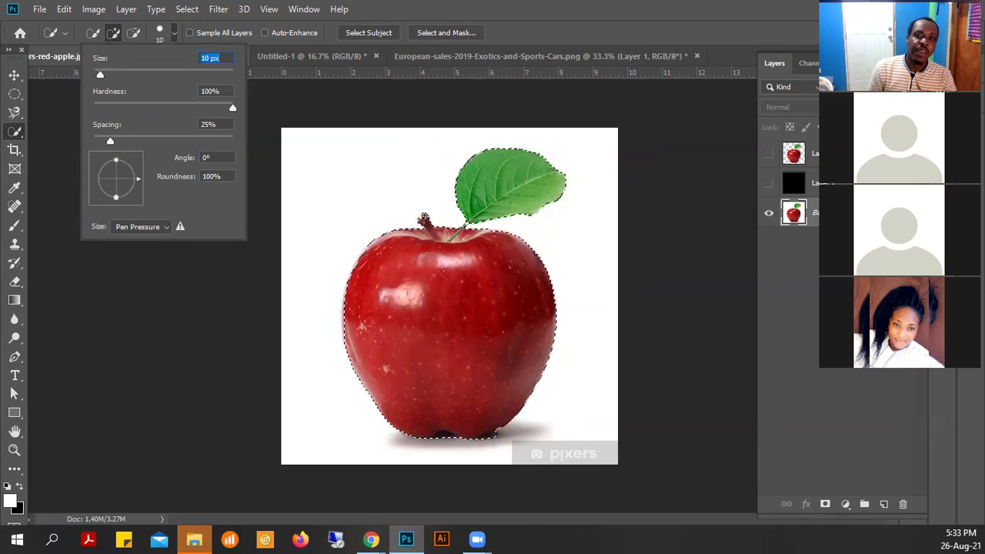
left_click_drag(424, 216, 448, 252)
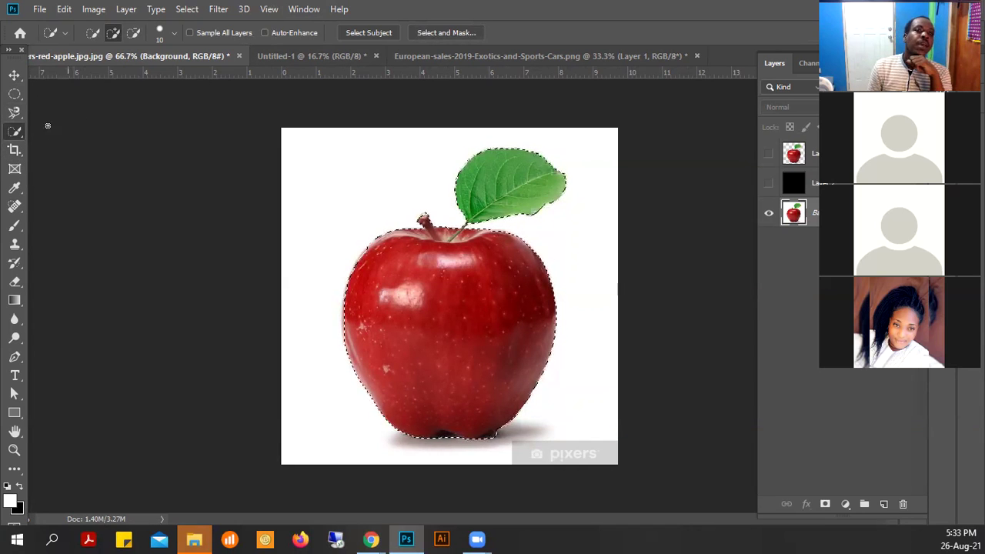
Step: Clear the selection, trace the apple and its leaf with the Magnetic Lasso tool, and check the new selection's edges up close
left_click(15, 115)
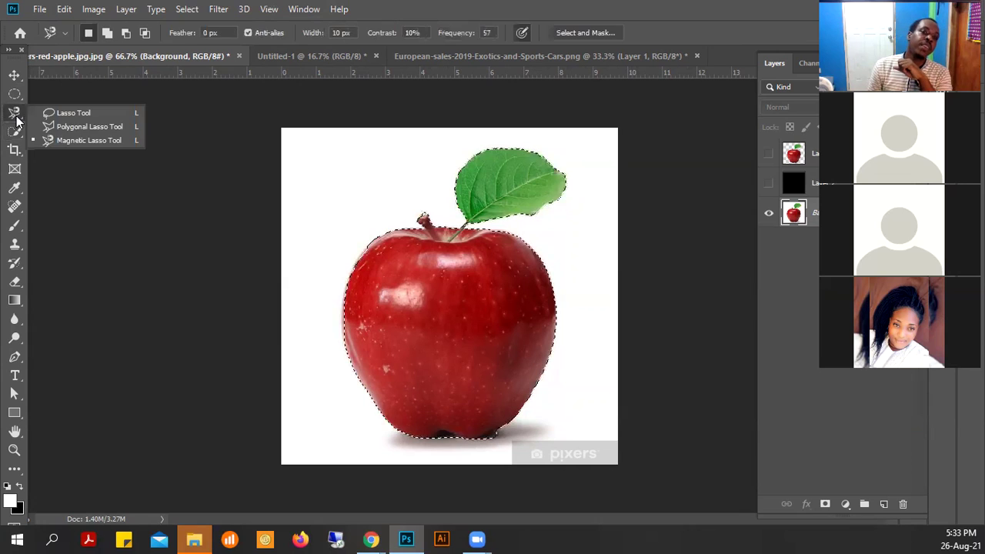
left_click(77, 140)
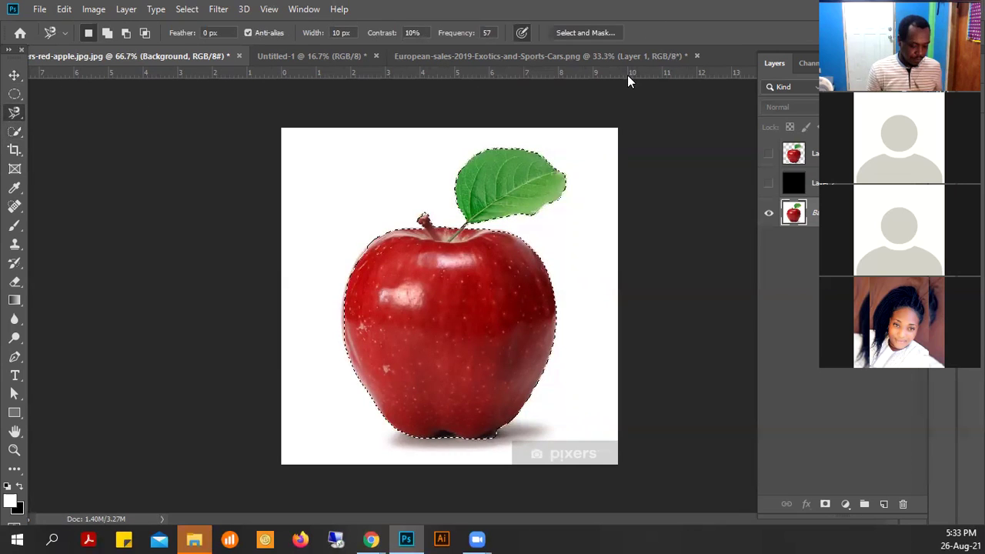
key("ctrl+d")
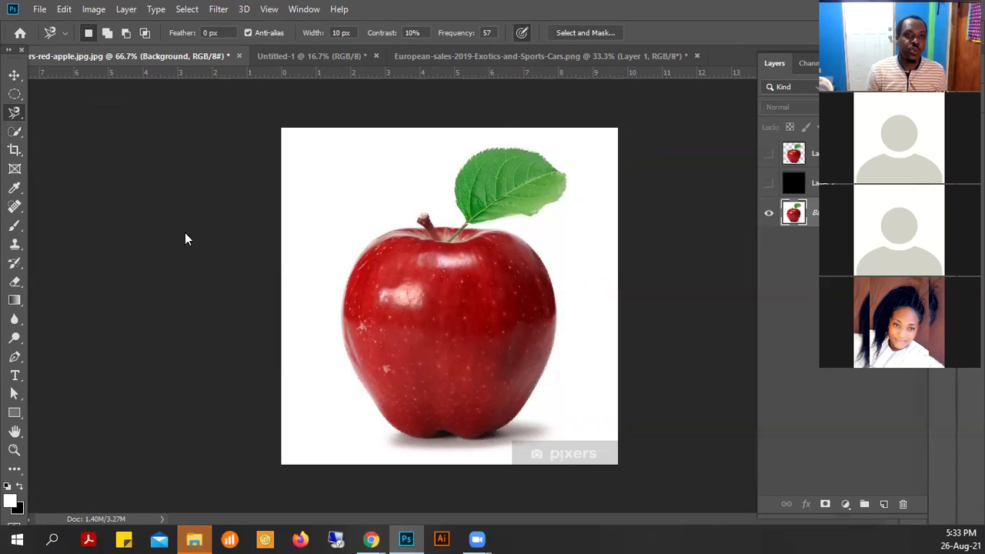
left_click(347, 283)
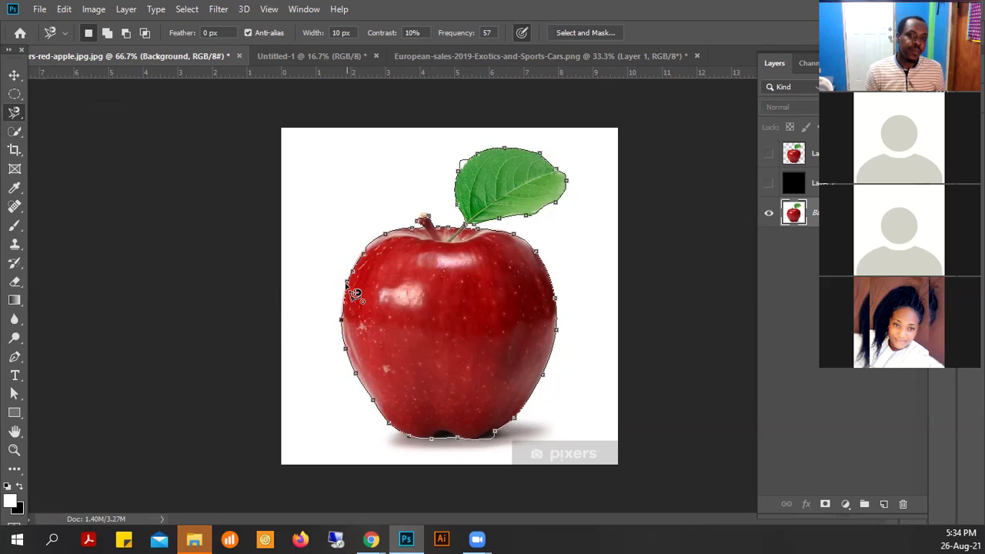
key("Escape")
double_click(552, 201)
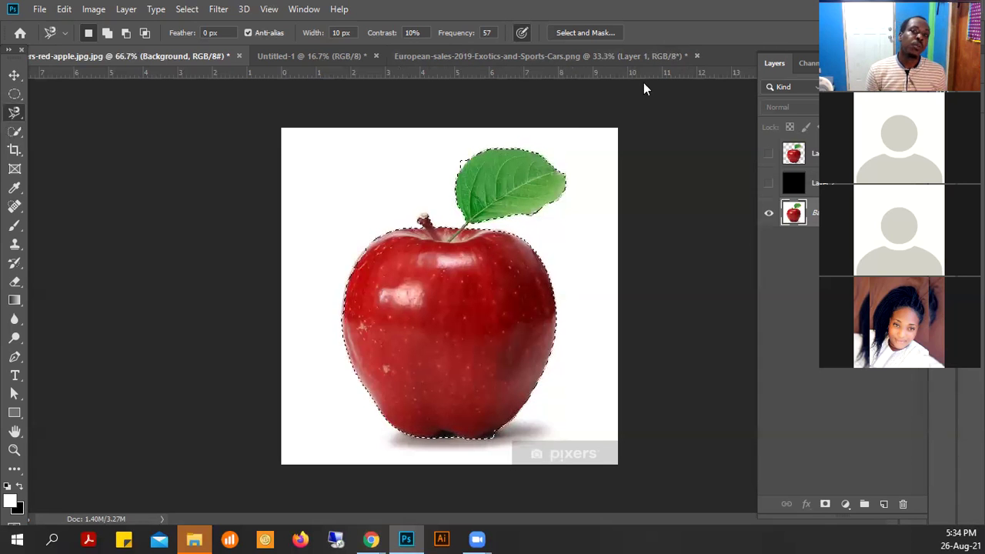
left_click(415, 295, "ctrl")
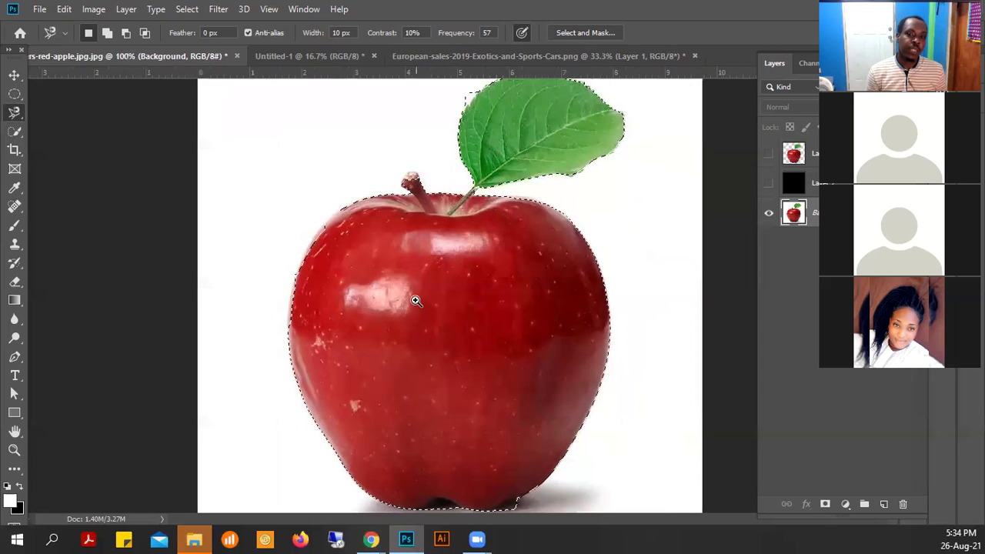
left_click(396, 270, "ctrl")
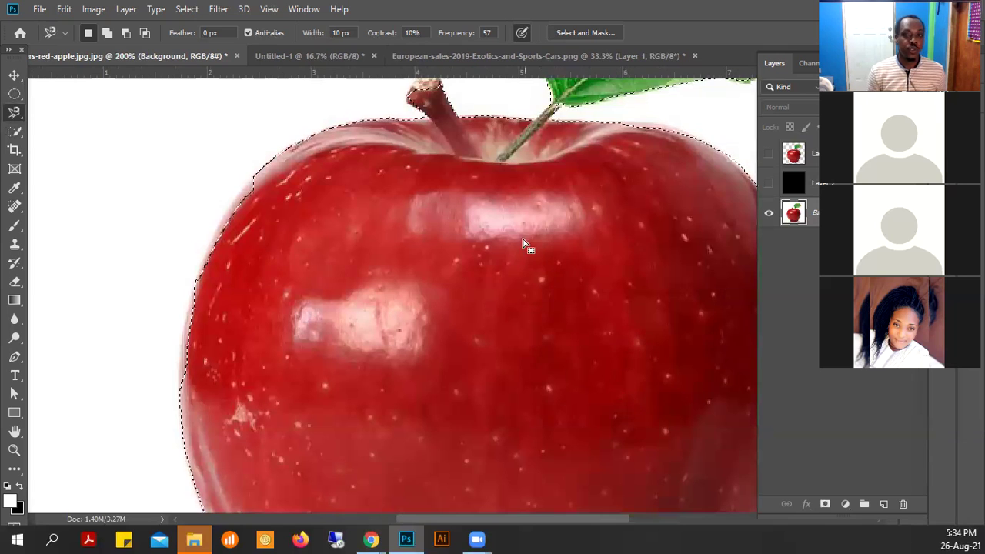
left_click(514, 201, "ctrl+alt")
left_click_drag(528, 200, 489, 266)
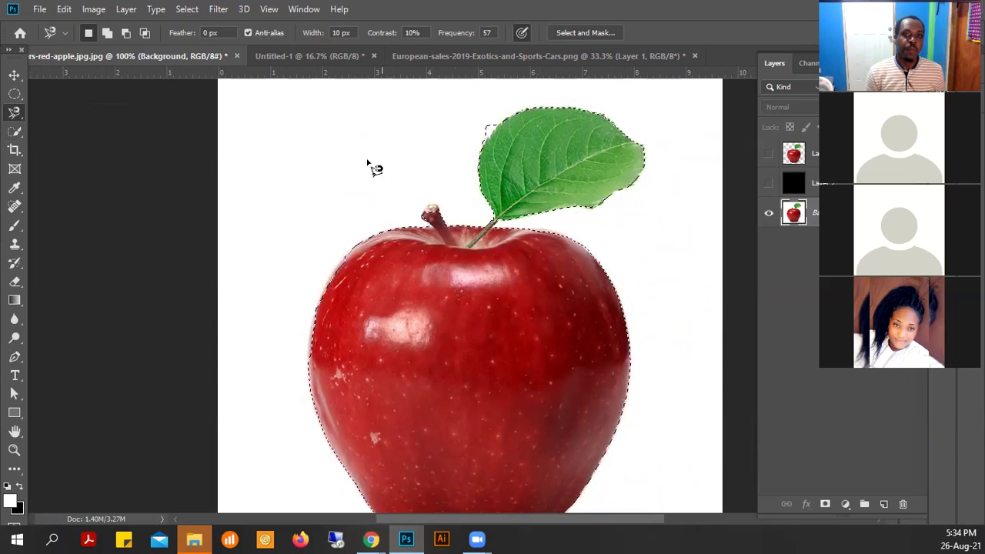
Step: View the sports car document, switch to the Chrome window with the source images, and close the red apple image
left_click(459, 54)
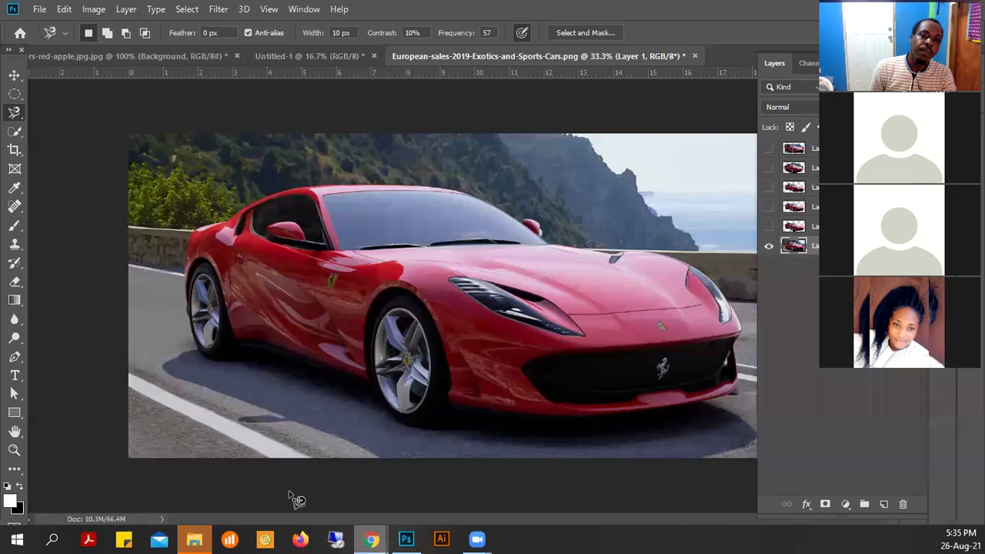
mouse_move(371, 539)
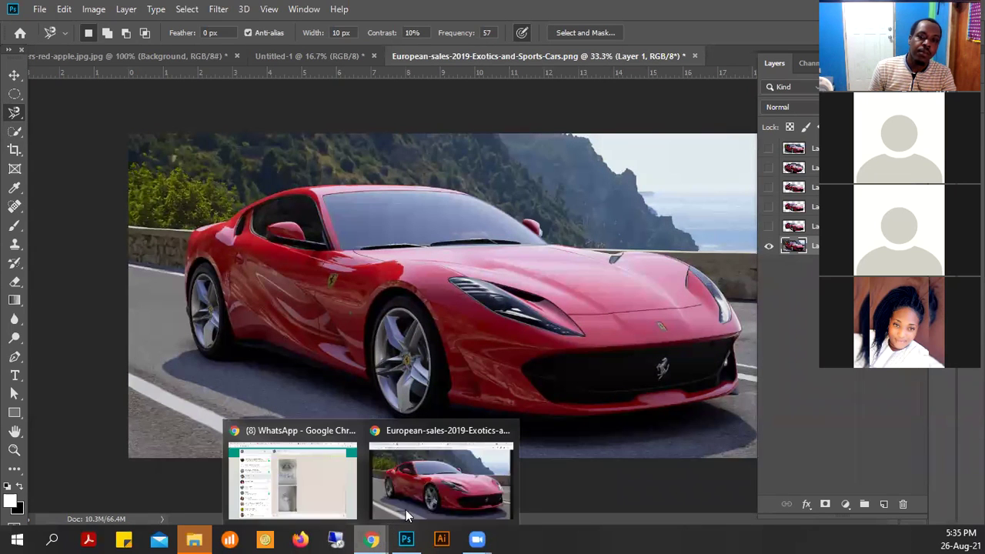
left_click(425, 500)
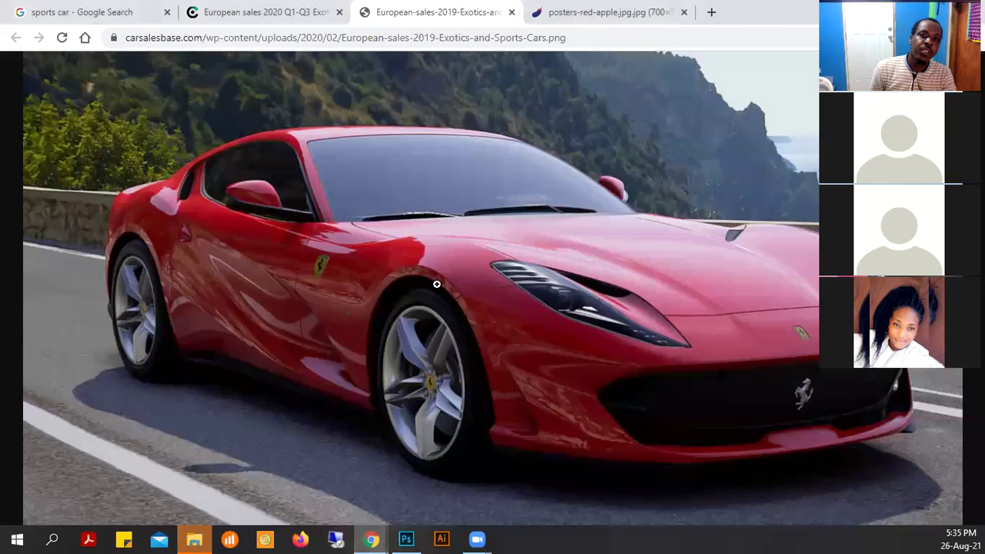
left_click(562, 12)
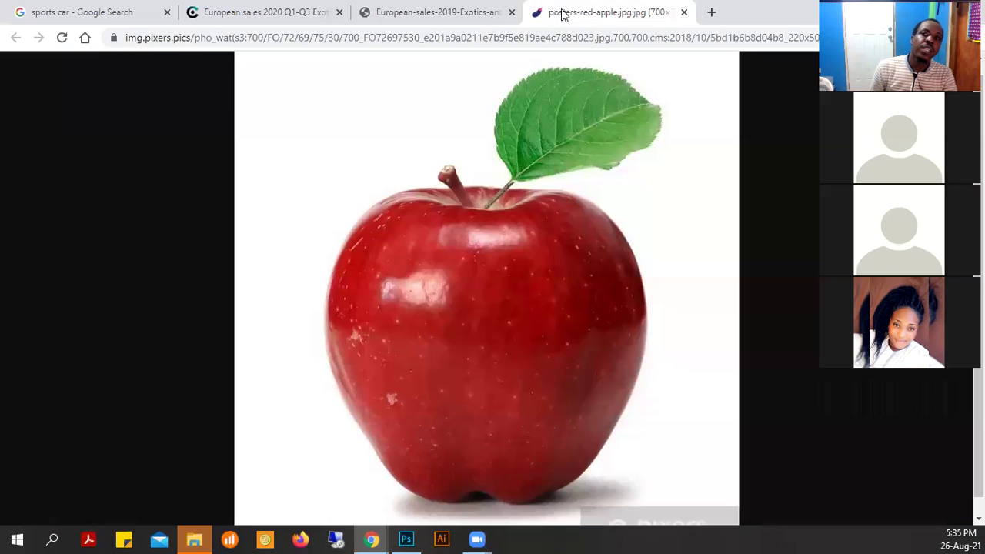
left_click(684, 13)
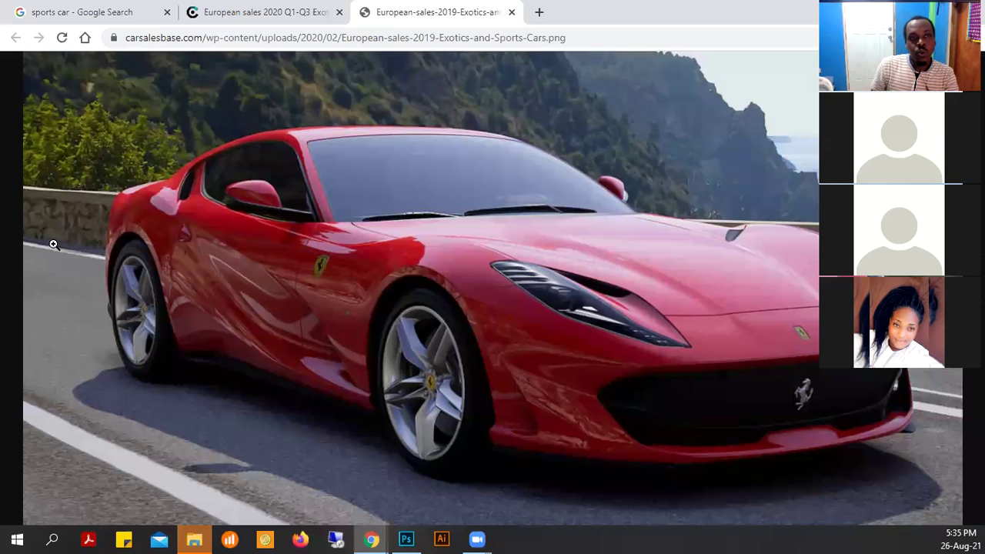
Step: Close the red car's preview and look through the Google image results for sports cars
left_click(114, 14)
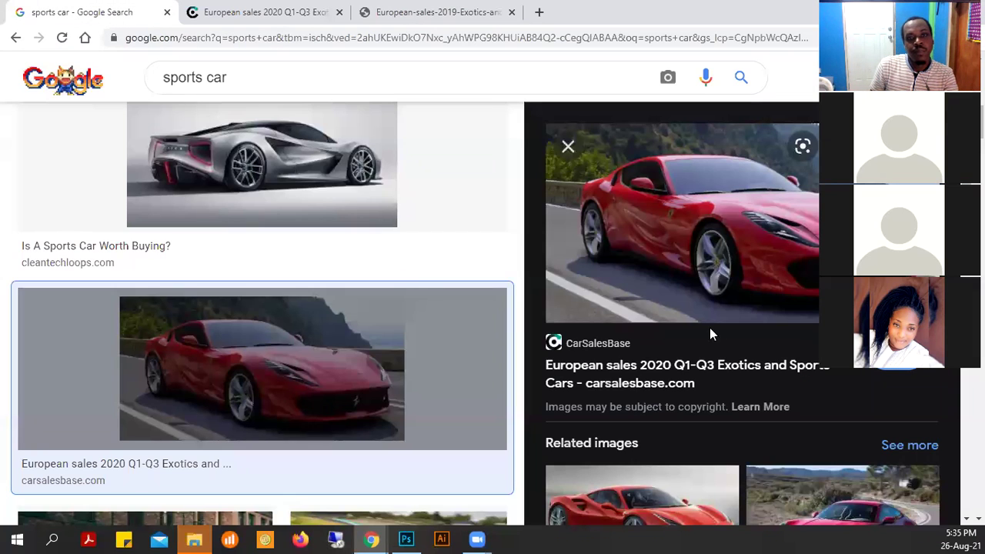
left_click(568, 146)
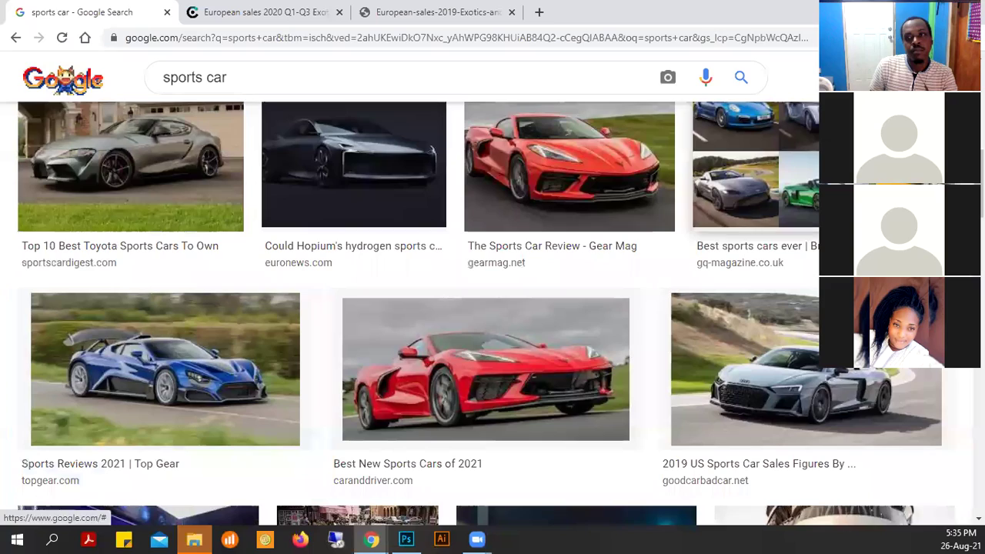
scroll(493, 316, "down", 3)
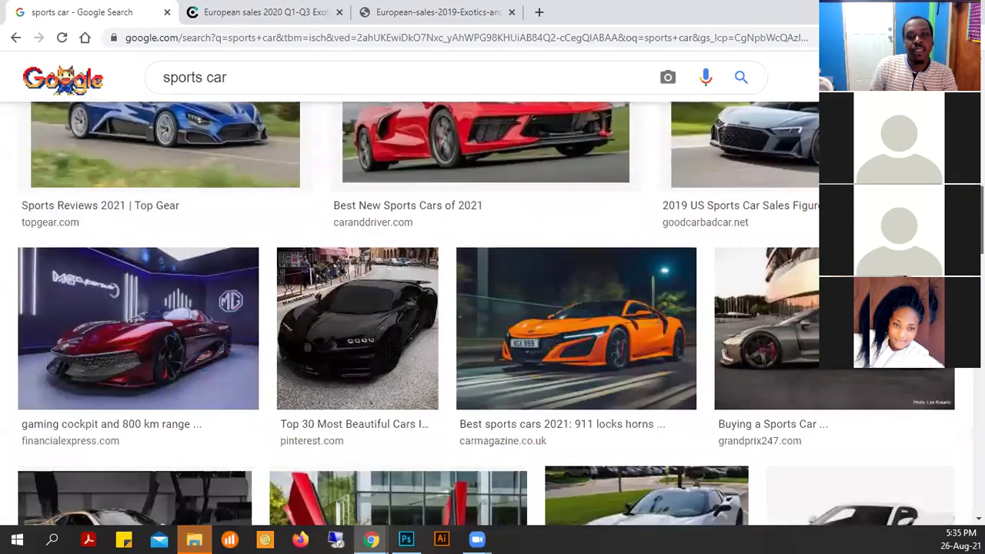
scroll(492, 315, "down", 4)
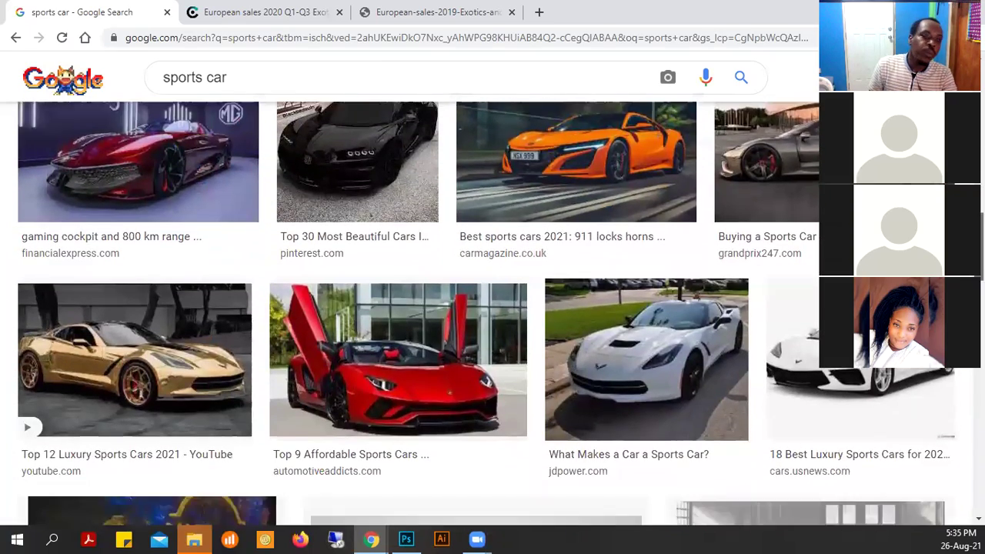
scroll(493, 316, "down", 5)
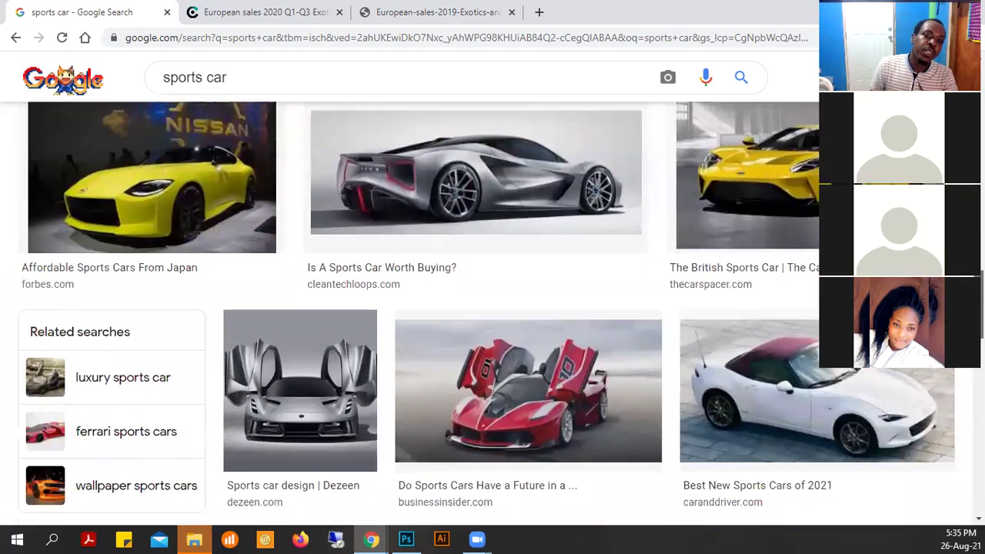
scroll(493, 315, "up", 7)
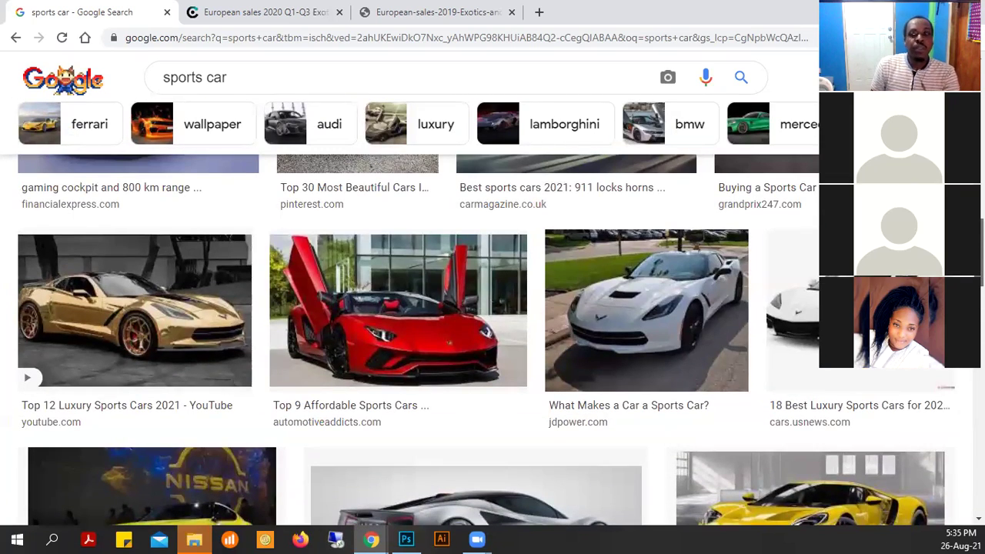
scroll(493, 341, "up", 2)
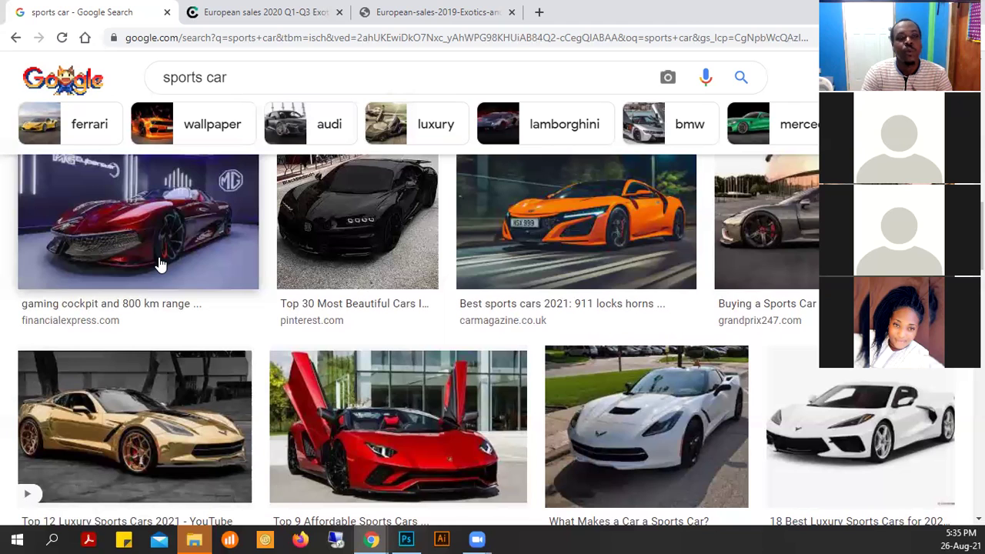
left_click(261, 71)
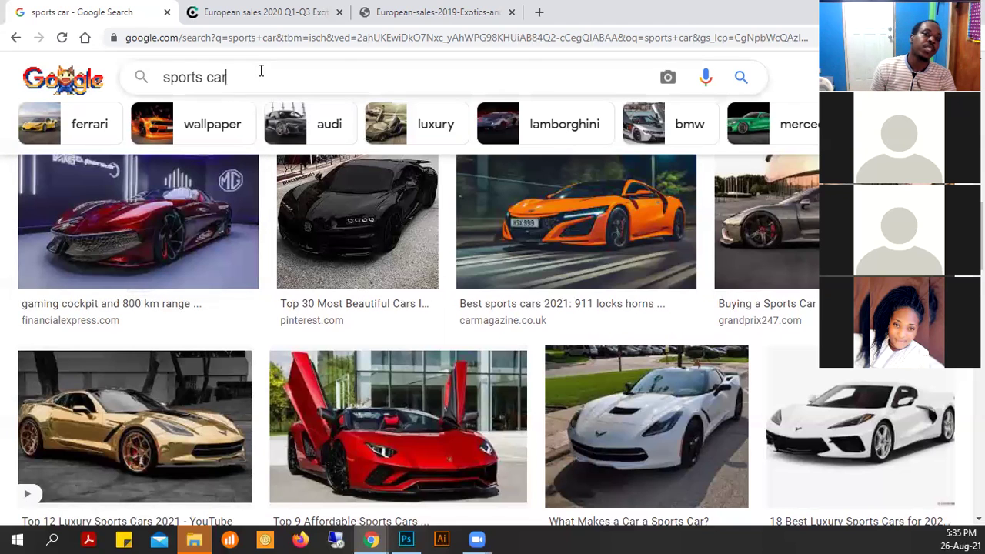
triple_click(252, 80)
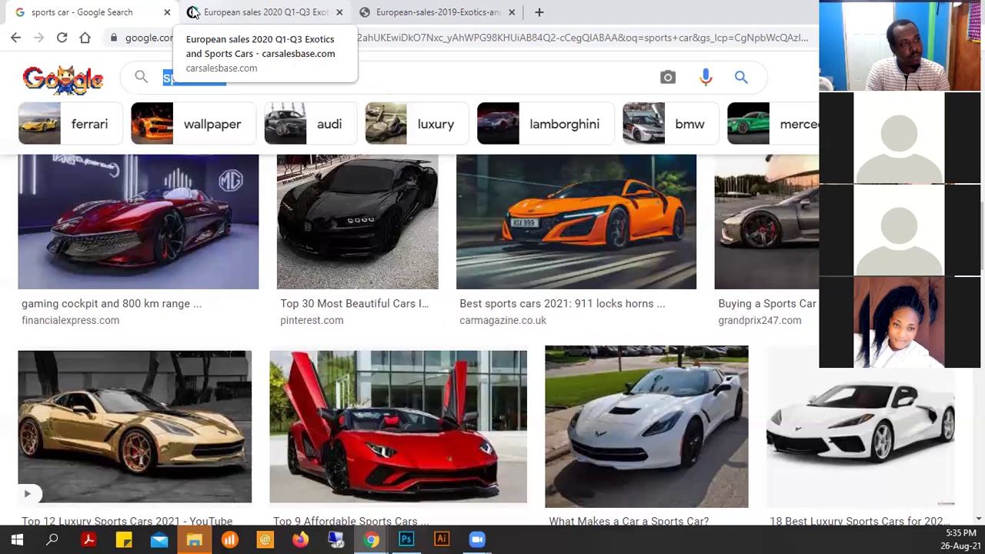
type("rols")
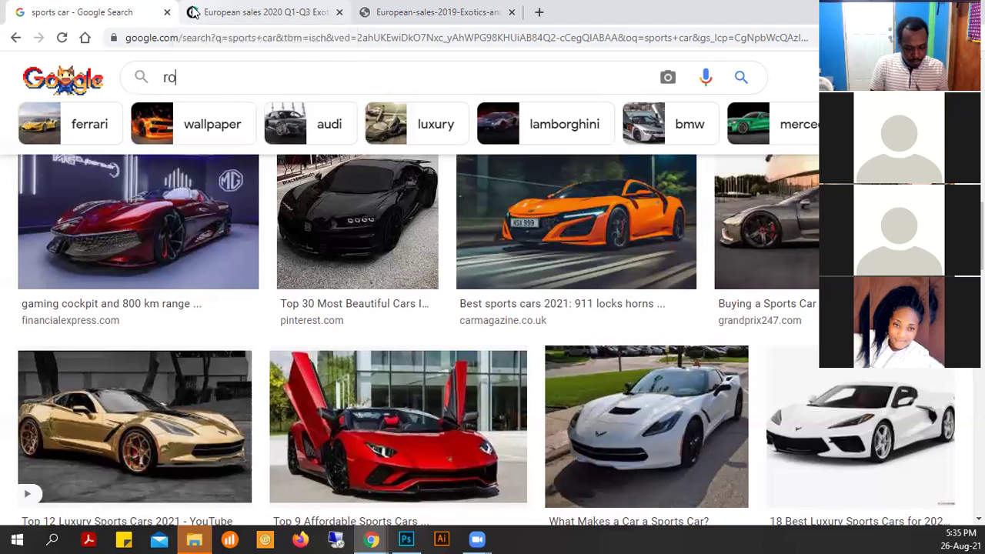
key("BackSpace")
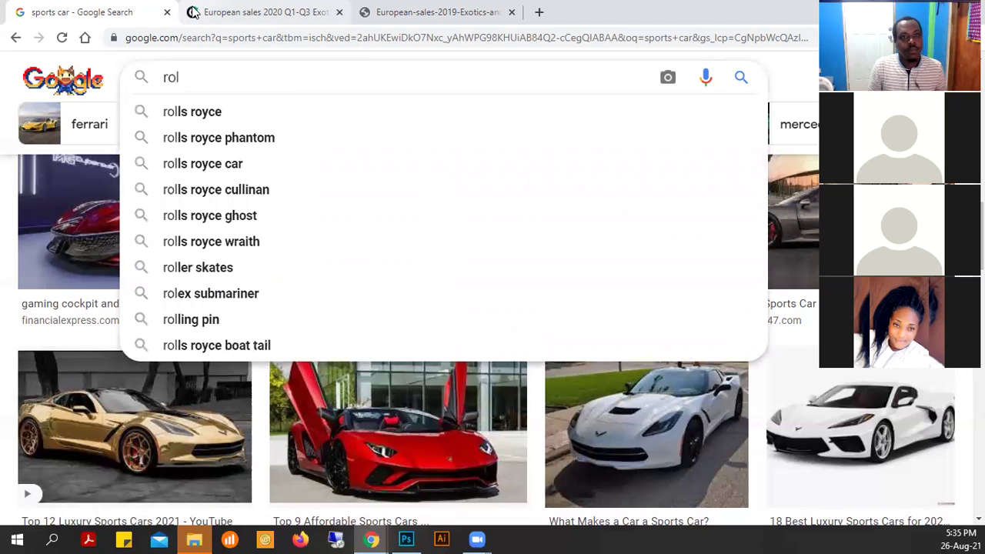
type("e")
key("Return")
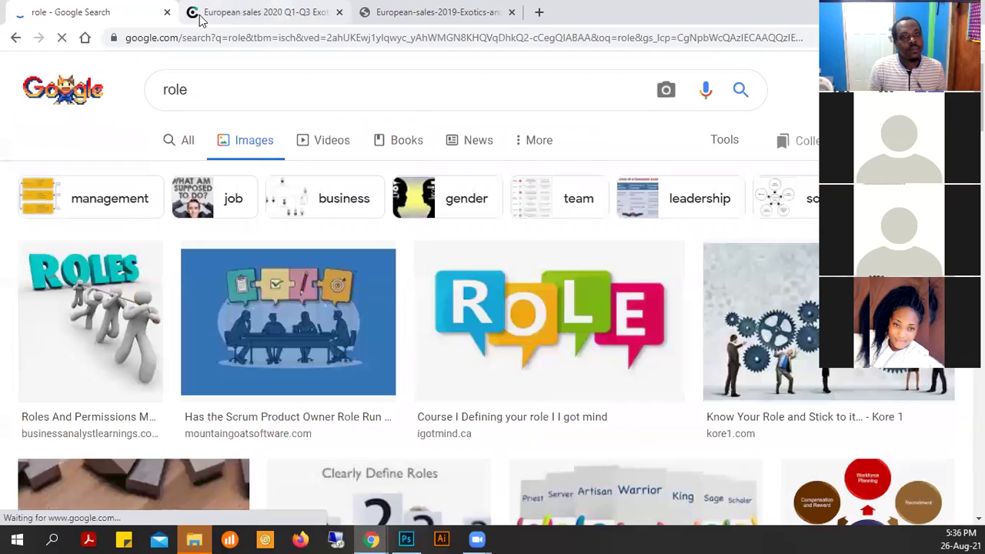
Step: Search Google Images for "rose" and look through the first results
left_click(391, 75)
key("ctrl+a")
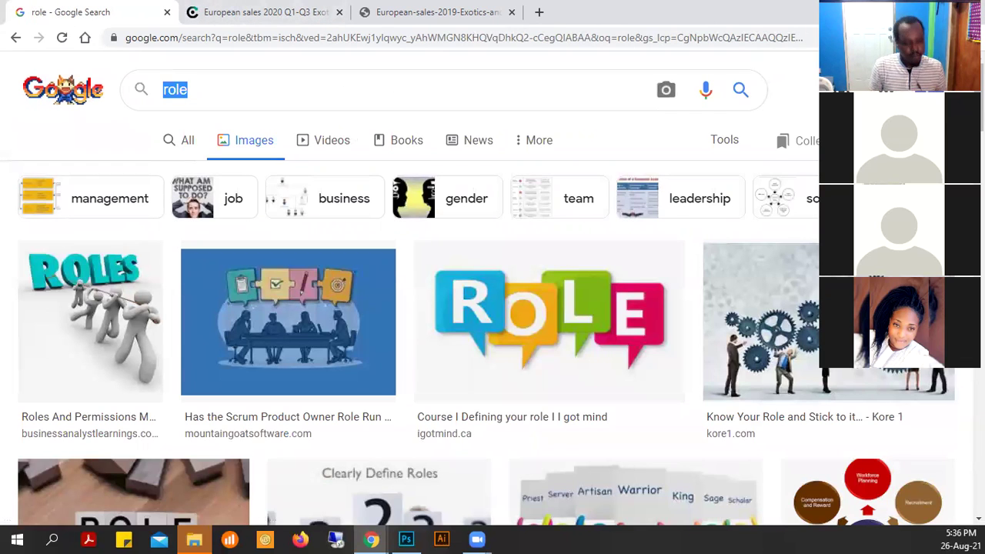
type("rose")
key("Return")
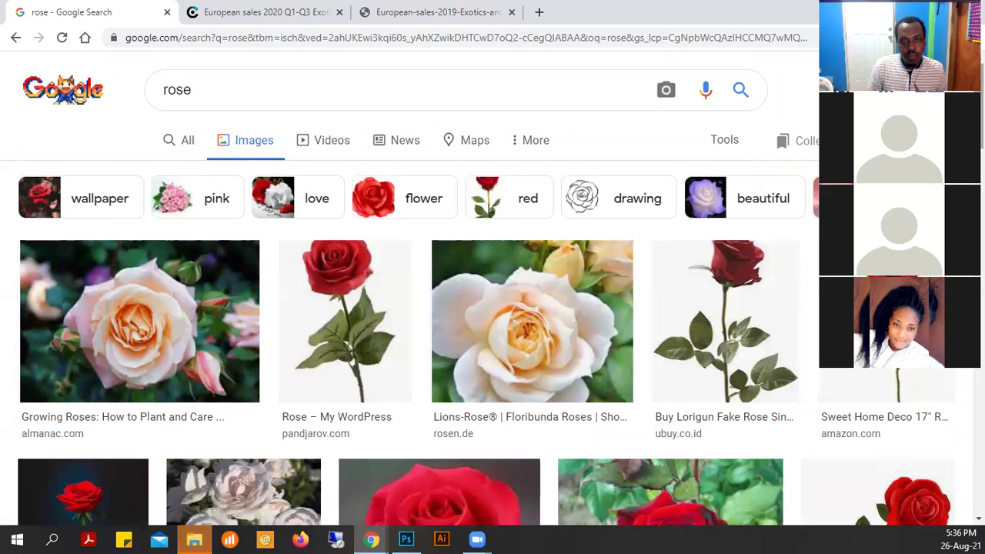
scroll(477, 290, "down", 1)
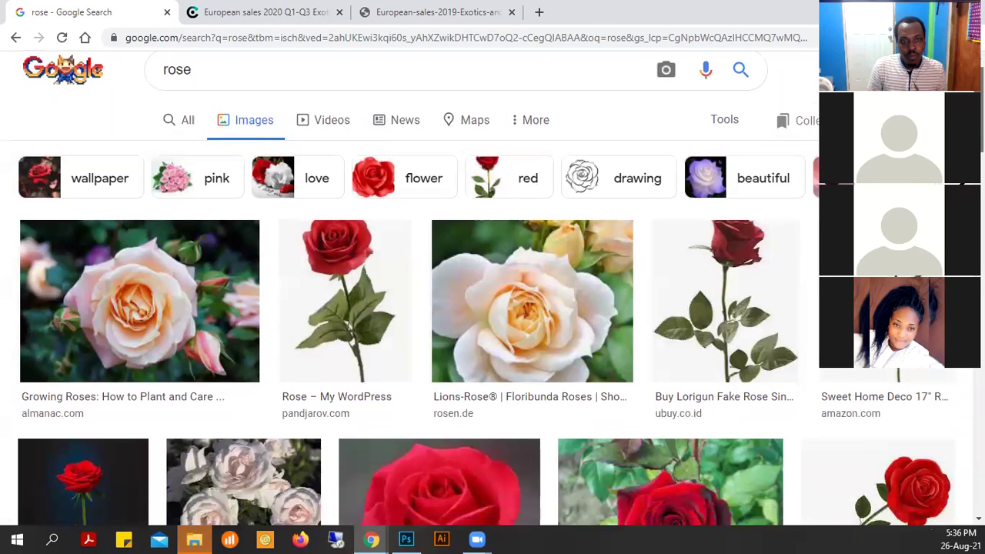
Step: Preview the peach rose from almanac.com, open its full-size image in a new tab, and inspect it up close
left_click(134, 319)
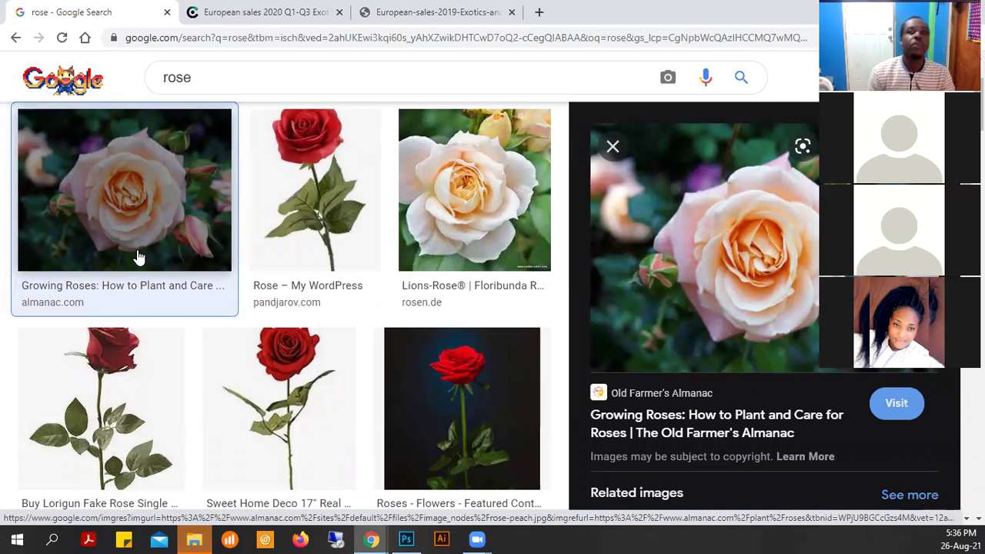
left_click(613, 146)
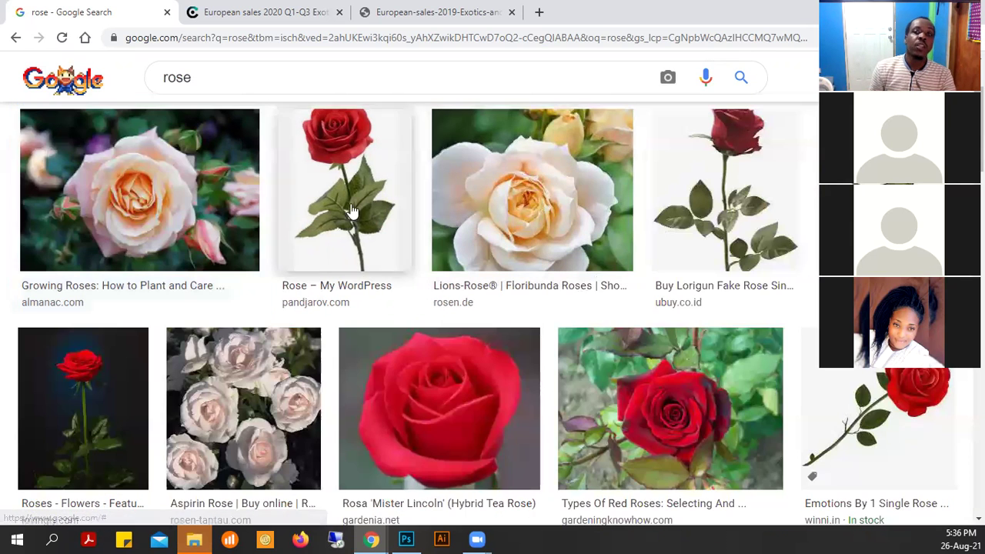
left_click(129, 196)
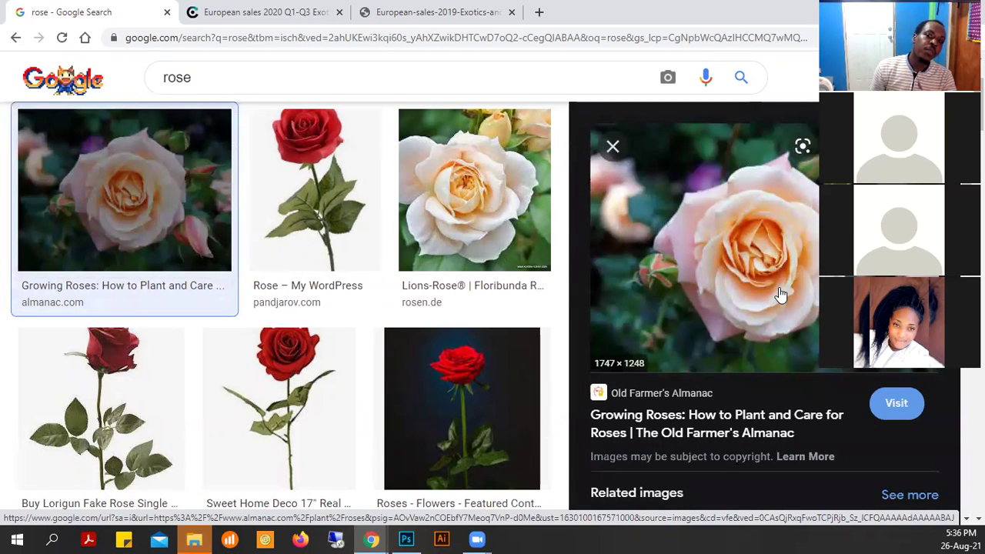
right_click(758, 250)
left_click(804, 402)
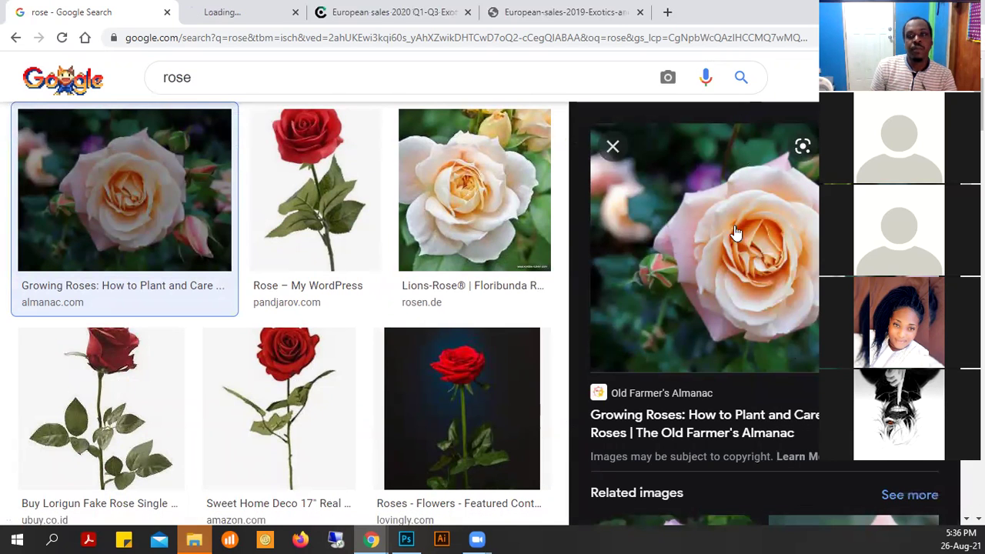
left_click(285, 18)
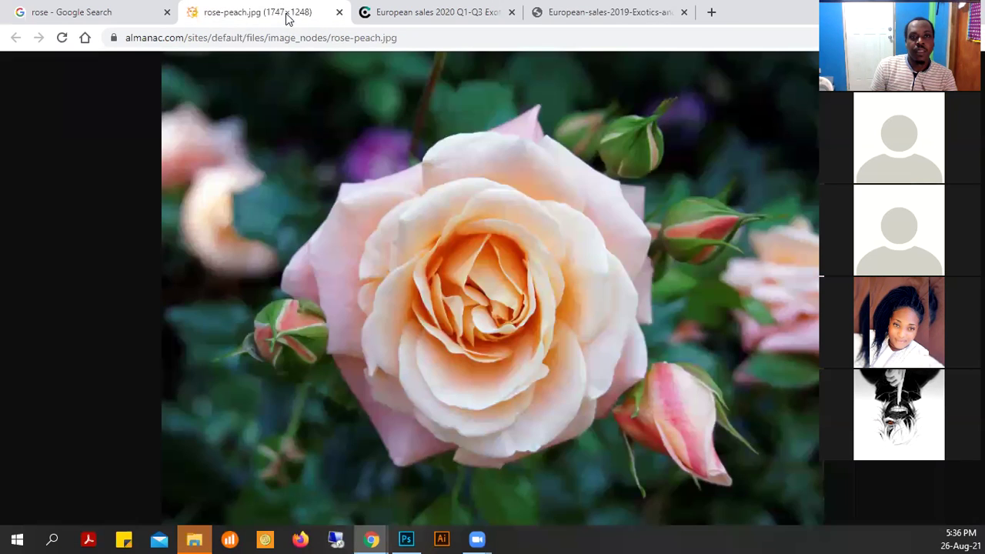
left_click(484, 305)
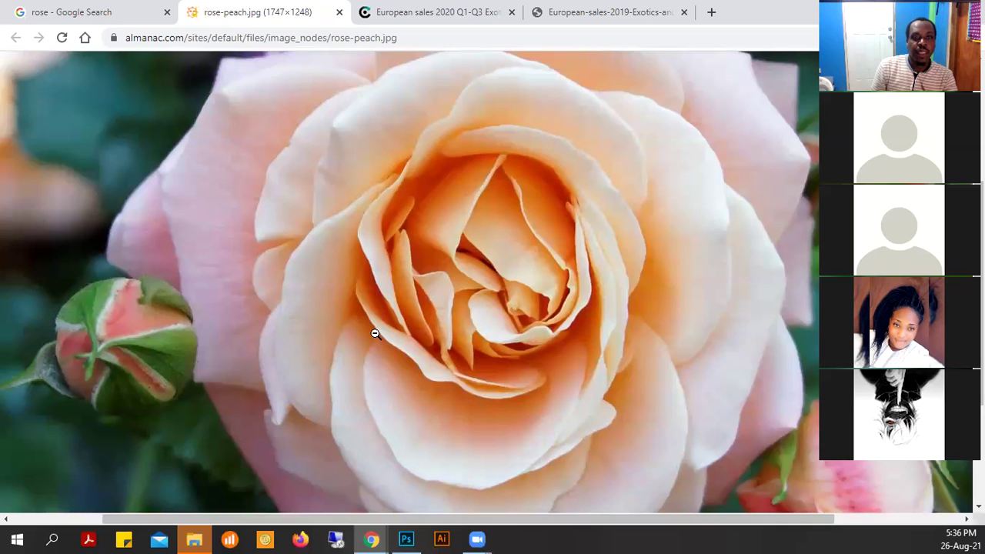
left_click(424, 267)
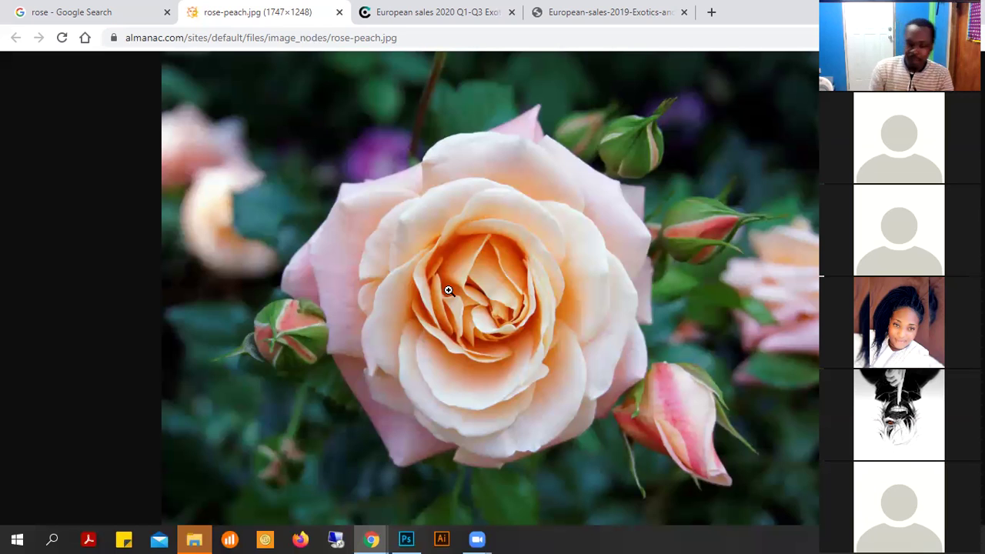
Step: Save the rose image as rose-peach.jpg in Downloads and open the downloaded file in Photoshop
right_click(462, 284)
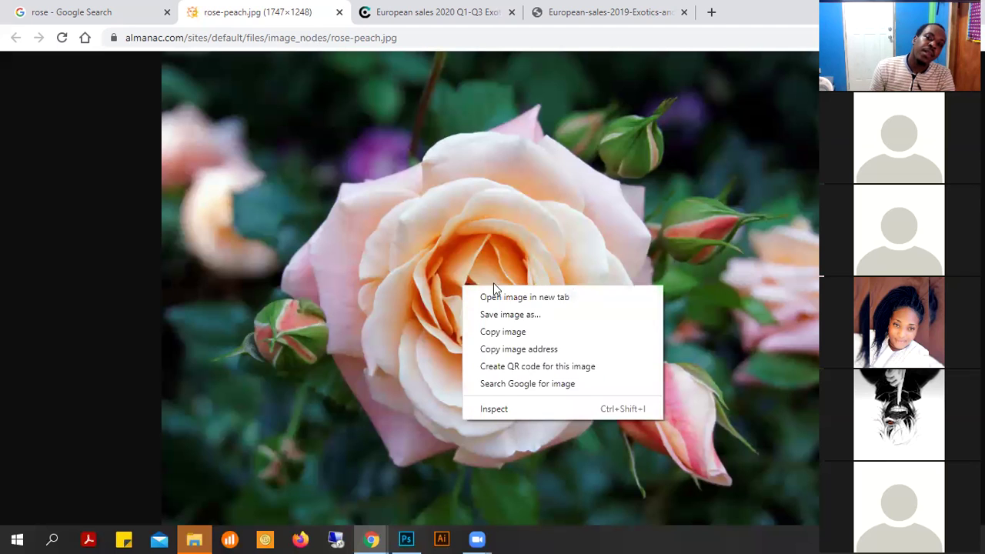
left_click(515, 316)
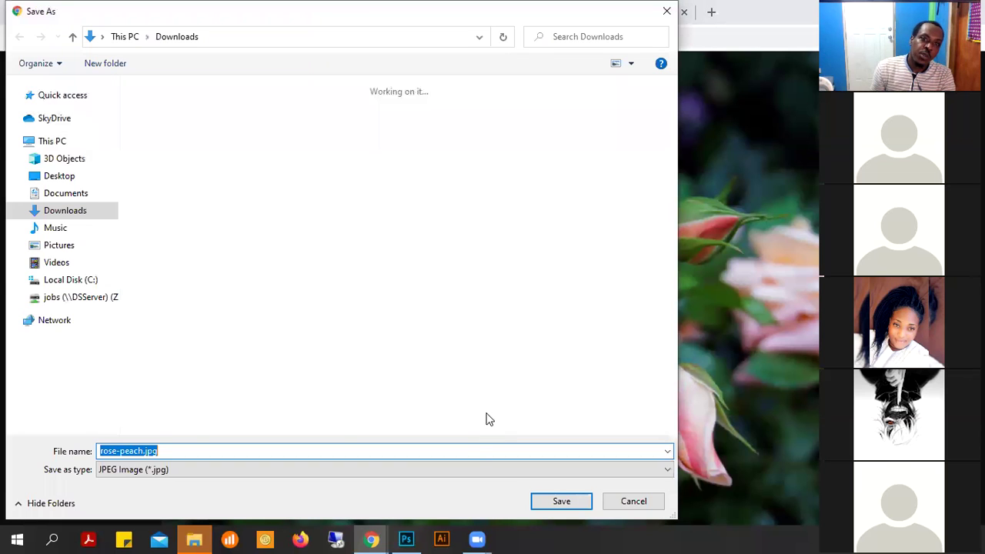
left_click(562, 502)
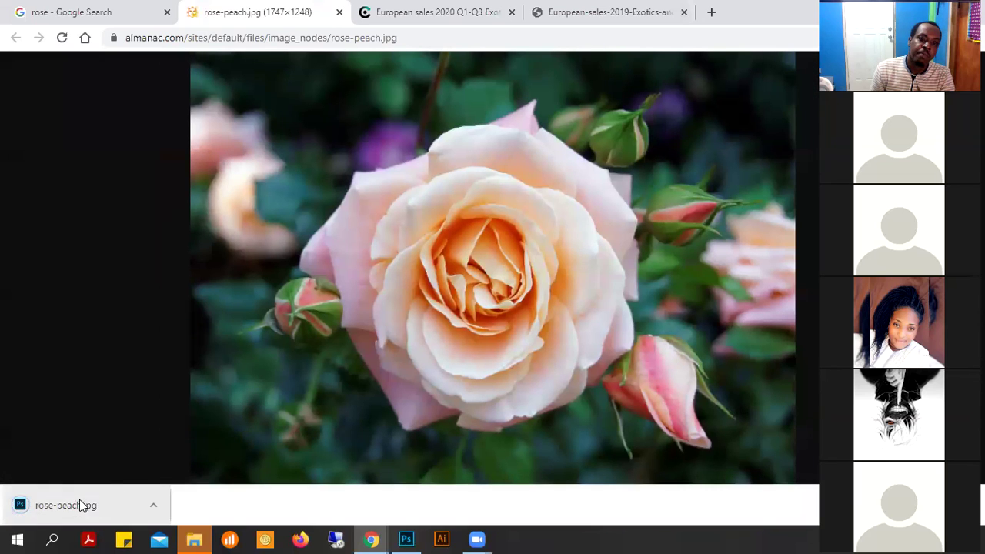
left_click(80, 500)
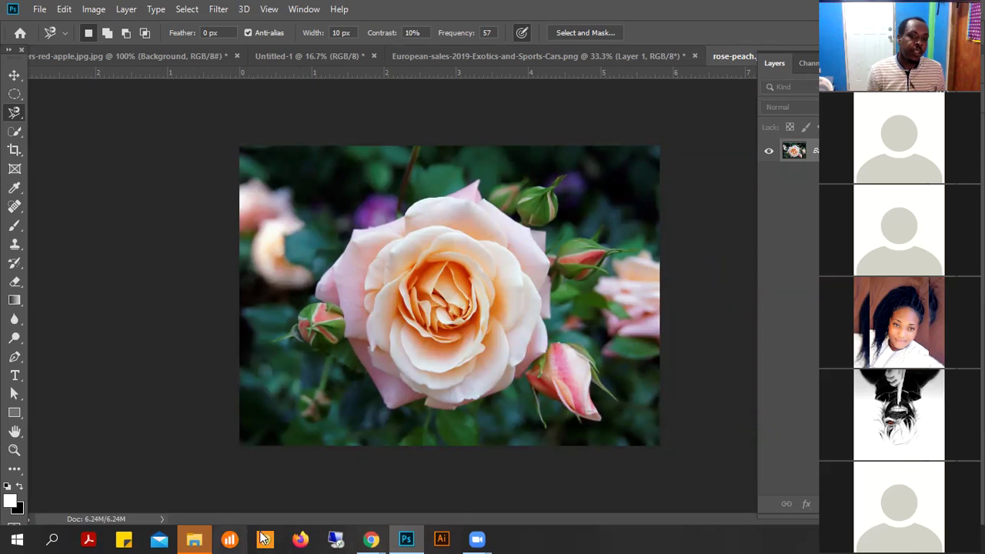
Step: Switch back to Chrome and view the rose image results again
mouse_move(368, 538)
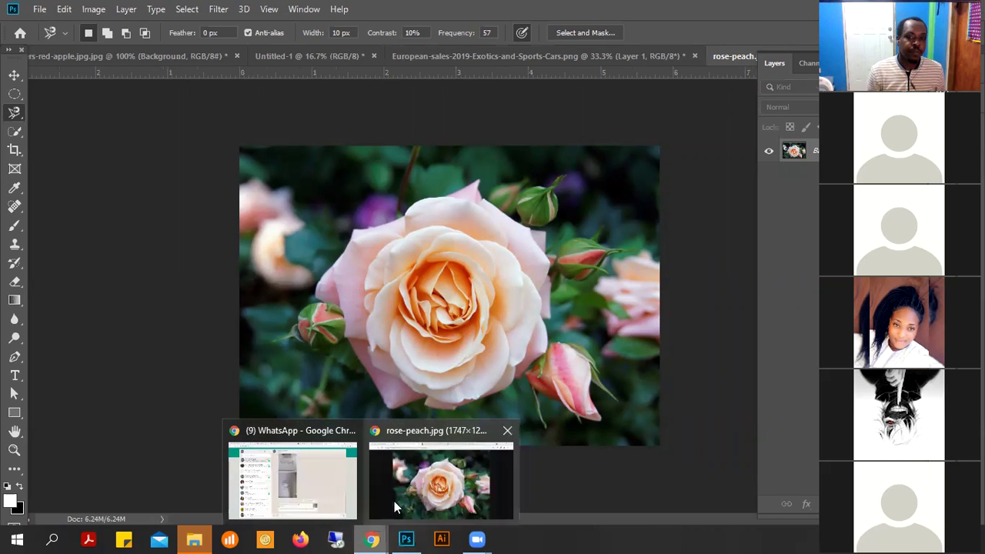
left_click(394, 501)
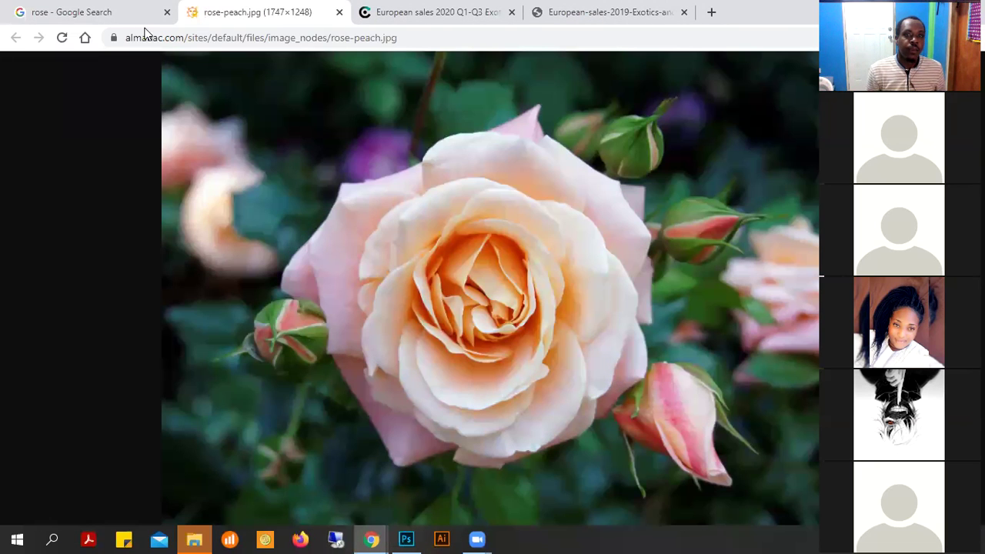
left_click(80, 13)
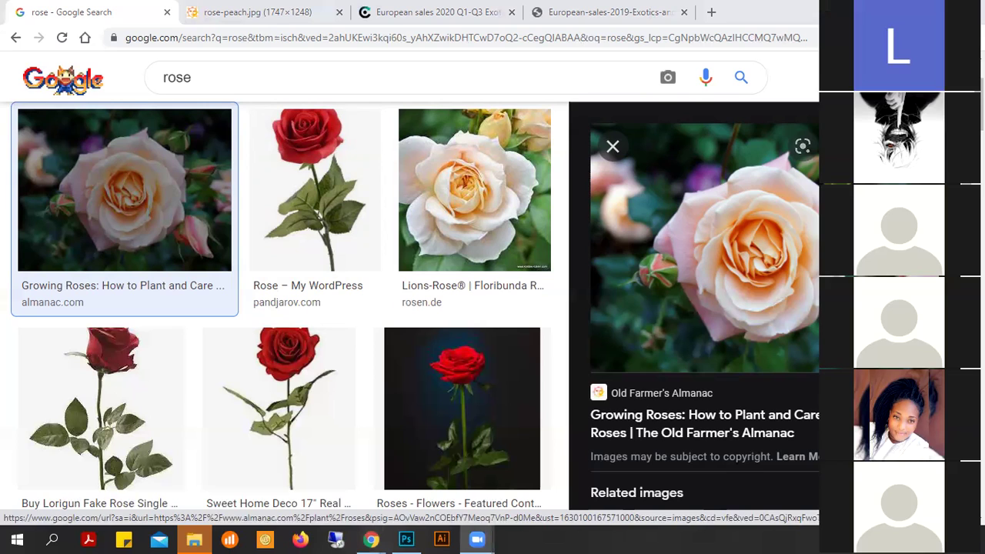
left_click(477, 539)
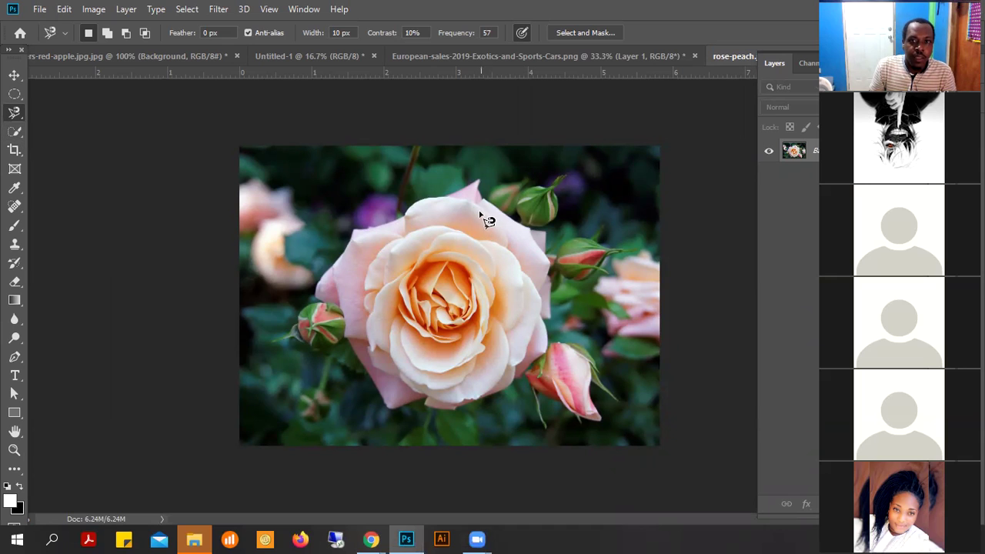
Step: Select the large peach rose with the Quick Selection tool and copy it to a new layer
left_click(15, 131)
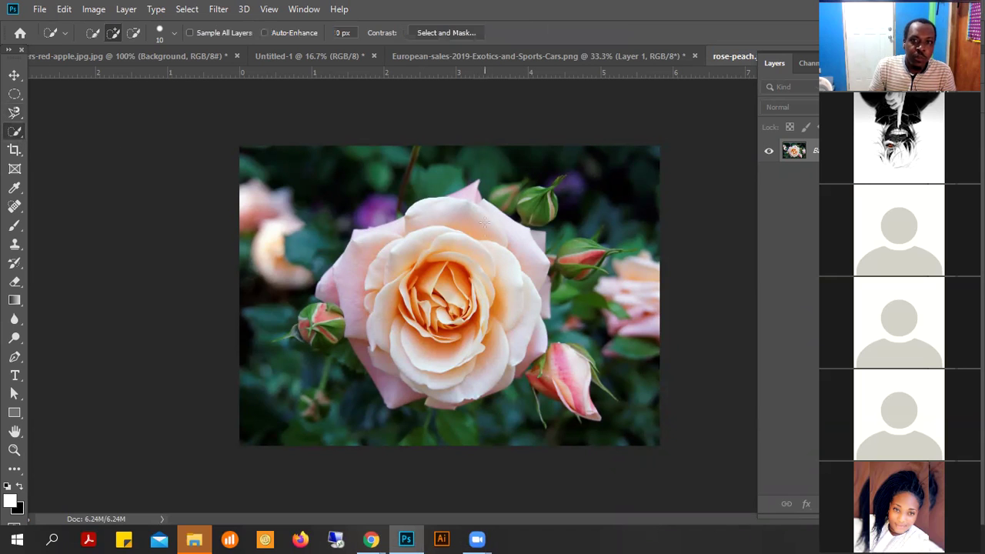
mouse_move(485, 222)
left_mouse_down()
mouse_move(440, 278)
mouse_move(391, 274)
mouse_move(384, 262)
mouse_move(420, 243)
mouse_move(381, 236)
mouse_move(345, 277)
mouse_move(391, 300)
mouse_move(399, 344)
mouse_move(390, 381)
mouse_move(448, 373)
mouse_move(462, 395)
left_mouse_up()
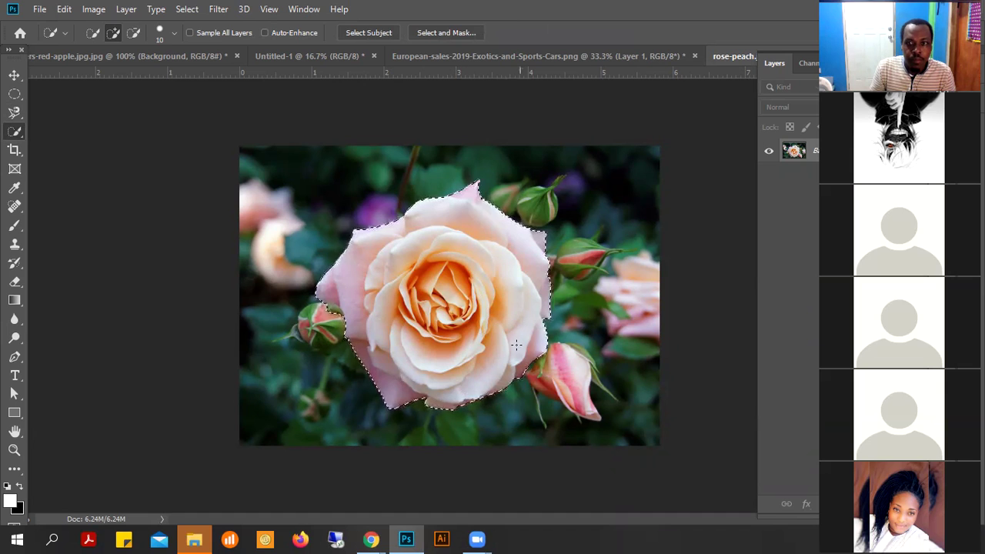
right_click(450, 271)
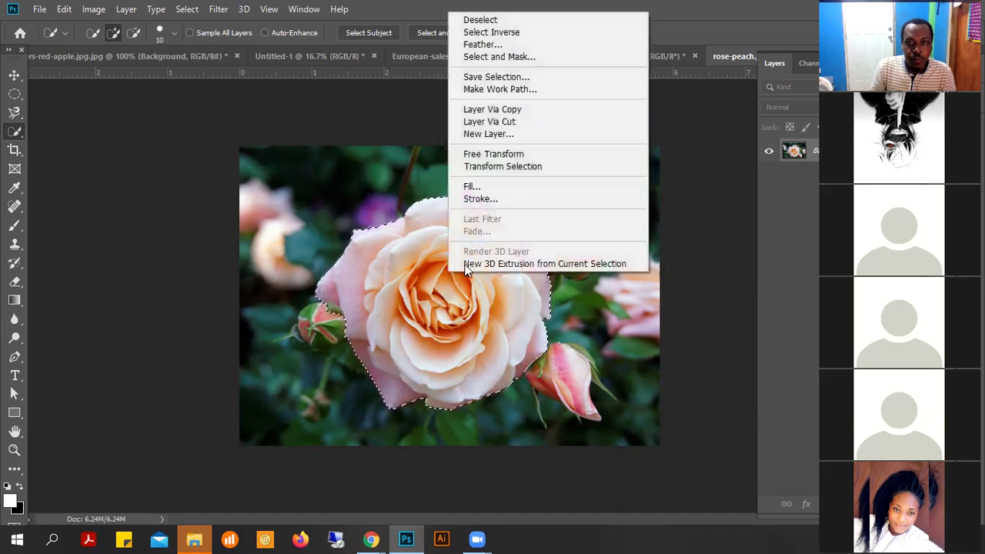
left_click(544, 110)
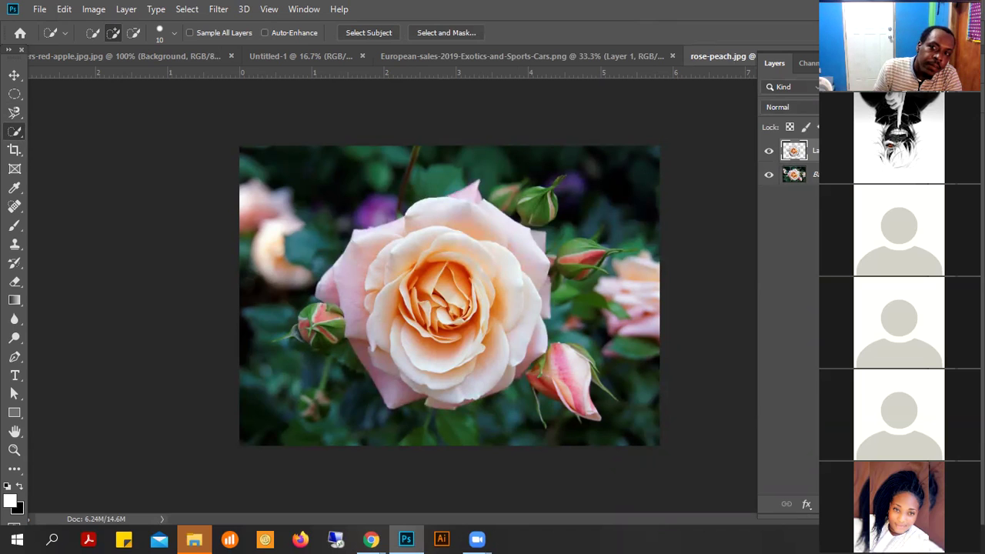
Step: Add a new layer directly above the Background and fill it with black behind the rose cutout
left_click(831, 176)
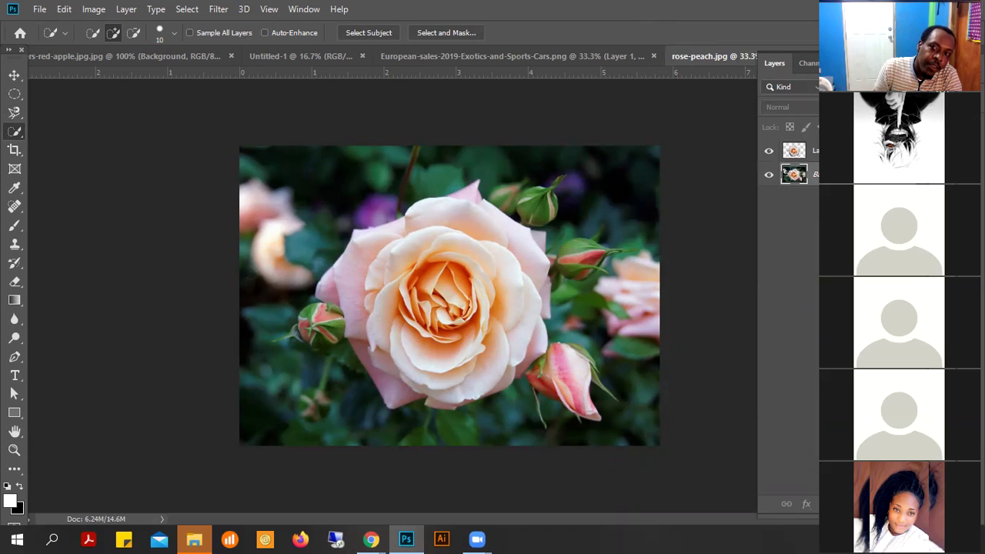
key("ctrl+shift+alt+n")
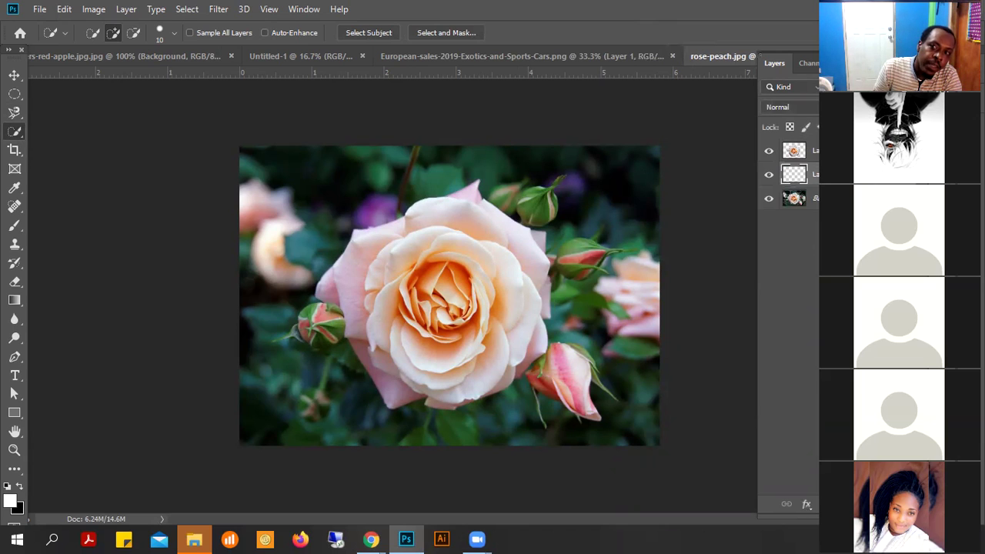
left_click(65, 9)
left_click(147, 230)
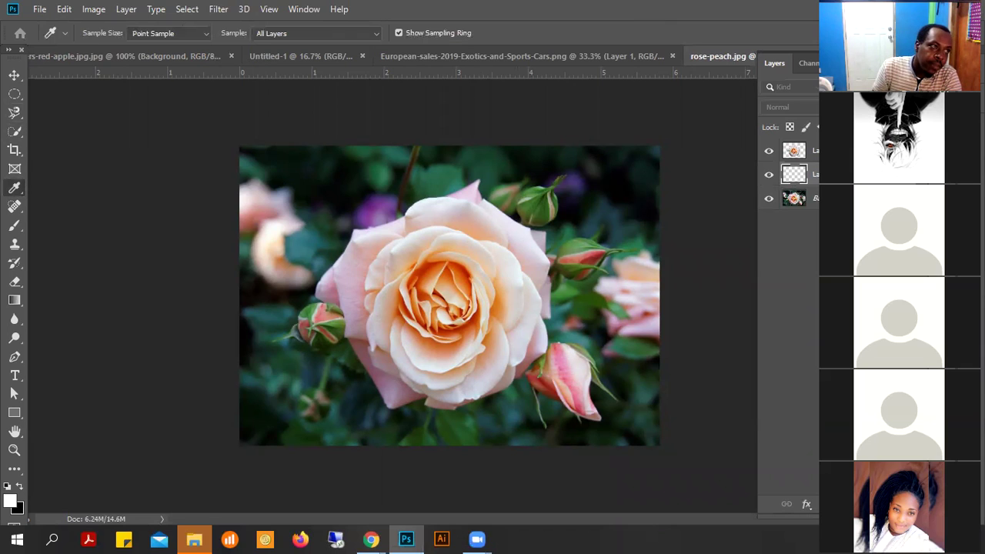
key("Return")
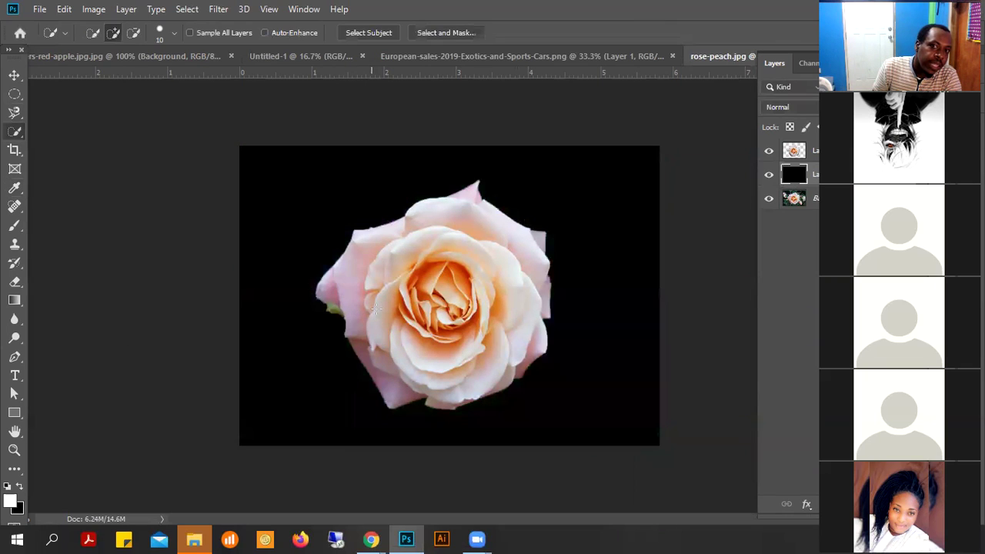
Step: Hide the black layer, then toggle the Background's visibility to check the rose cutout and make the cutout layer active
left_click(769, 173)
left_click(814, 198)
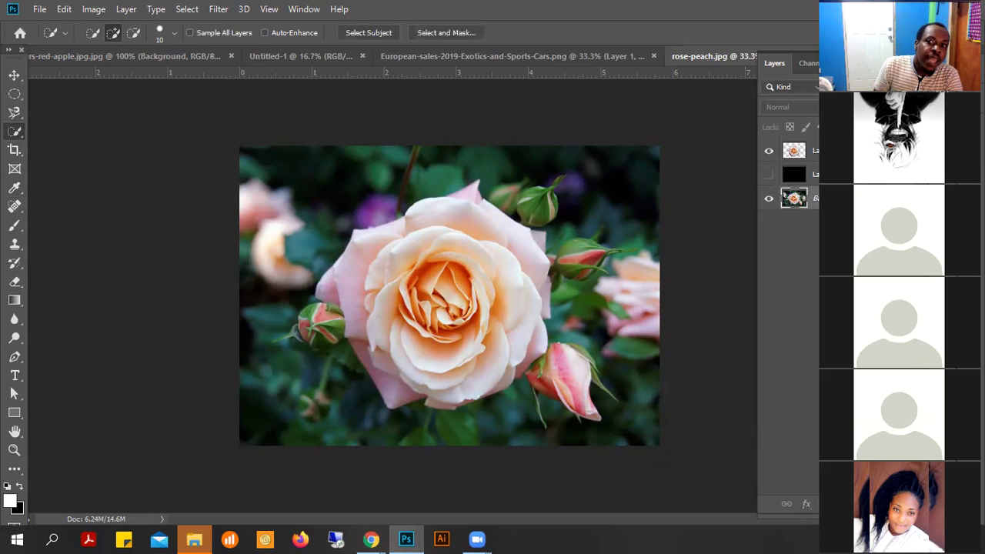
left_click(768, 199)
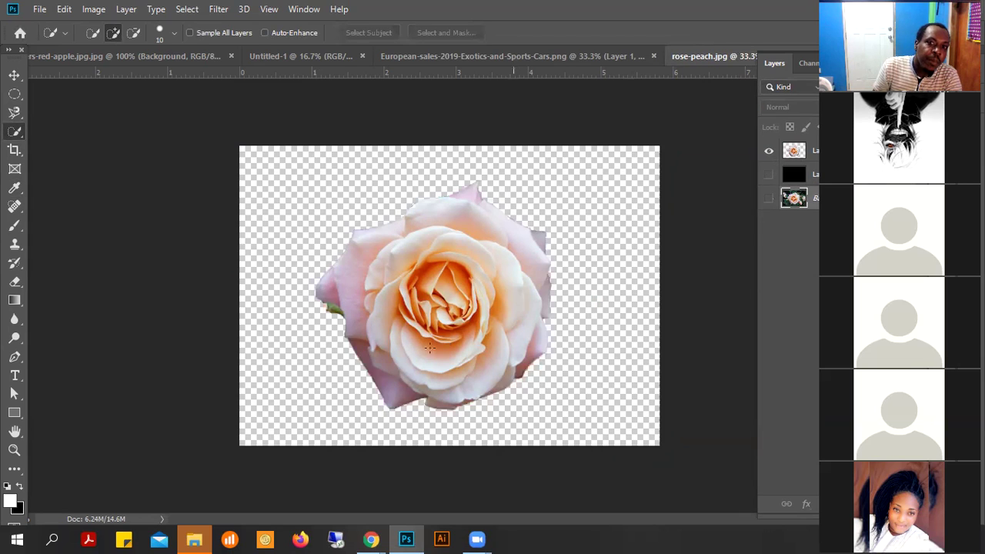
left_click(768, 200)
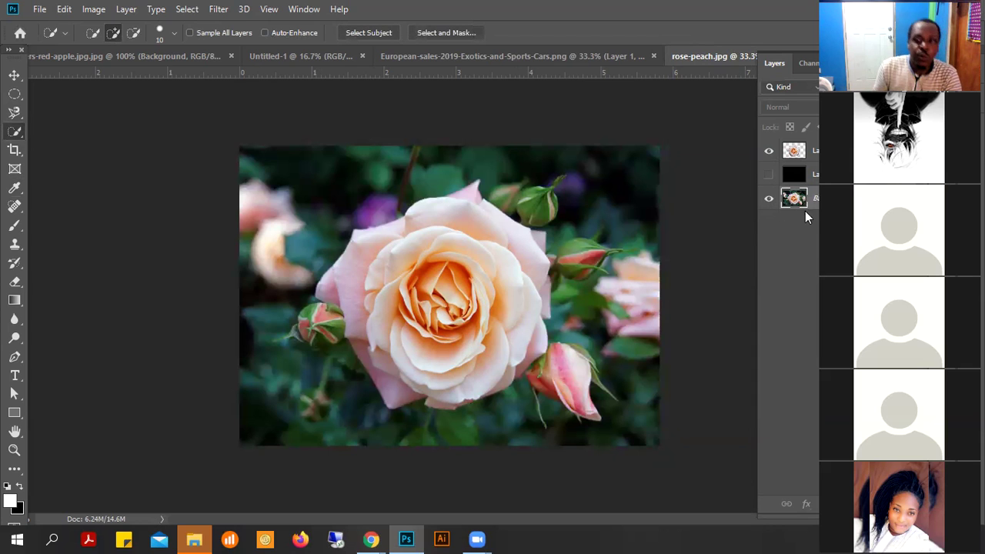
left_click(794, 150)
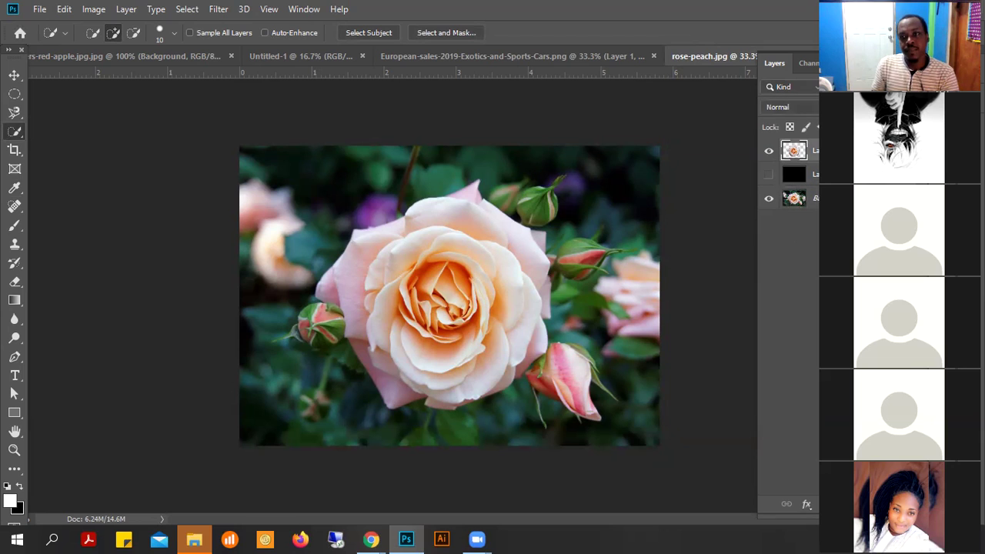
Step: Open the Hue/Saturation adjustment for the rose cutout layer and position its dialog clear of the rose
left_click(94, 10)
mouse_move(100, 27)
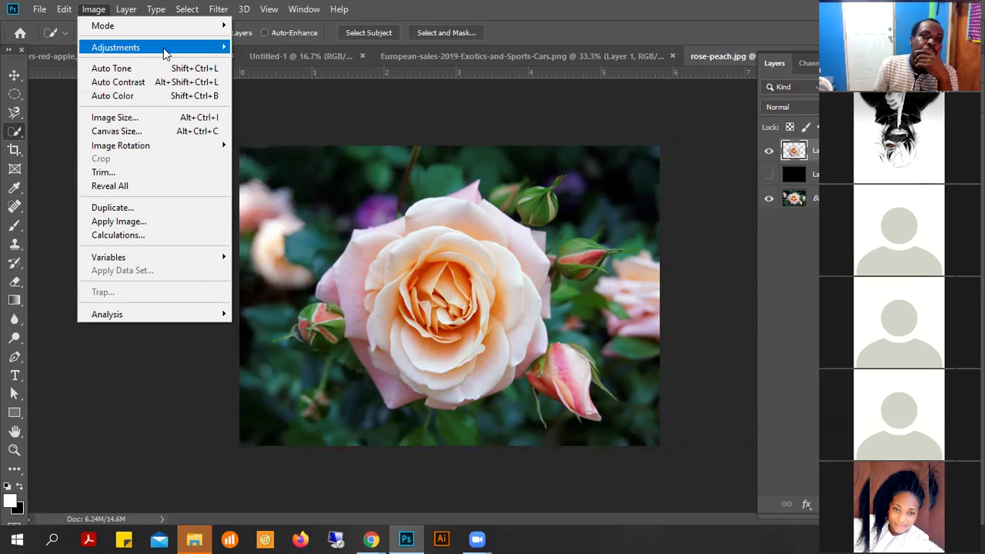
mouse_move(163, 47)
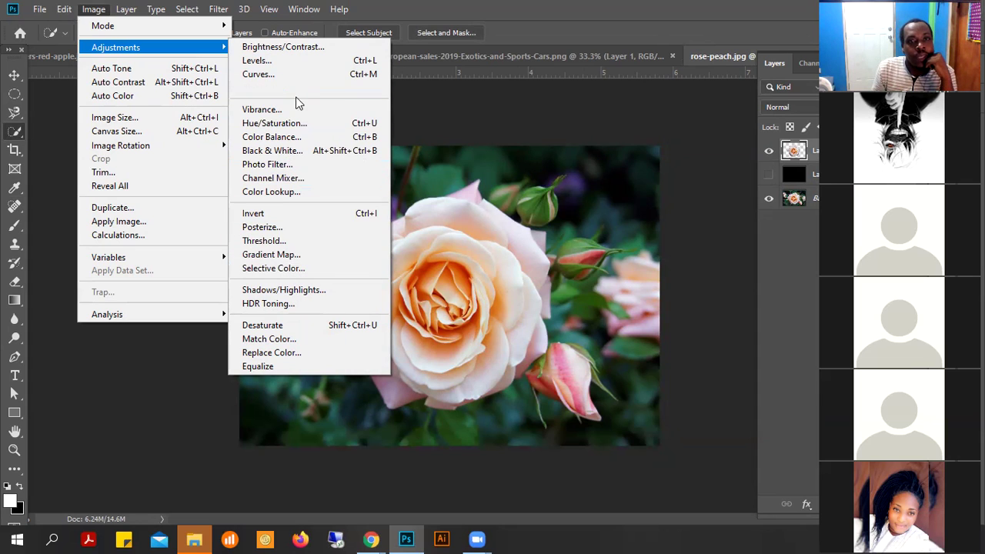
left_click(285, 123)
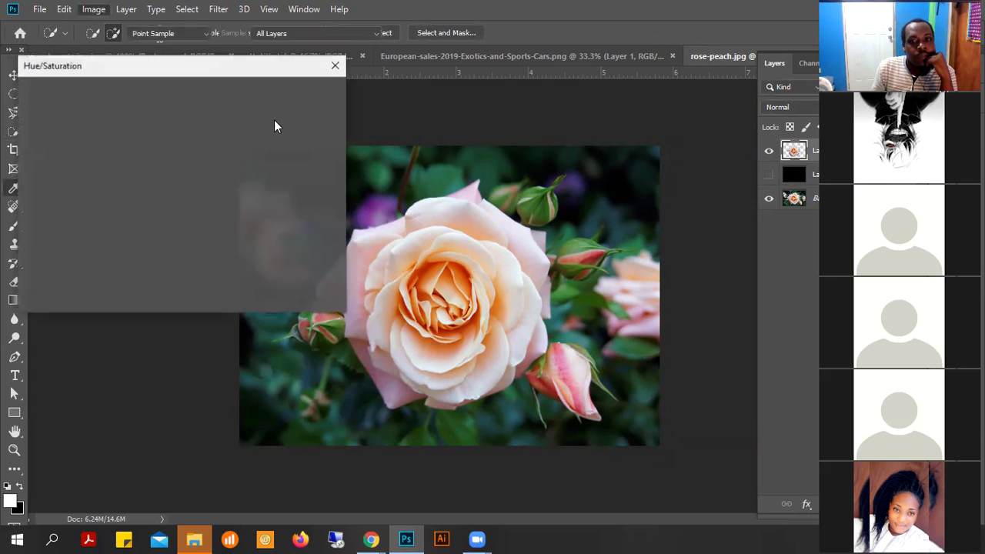
left_click_drag(212, 65, 156, 52)
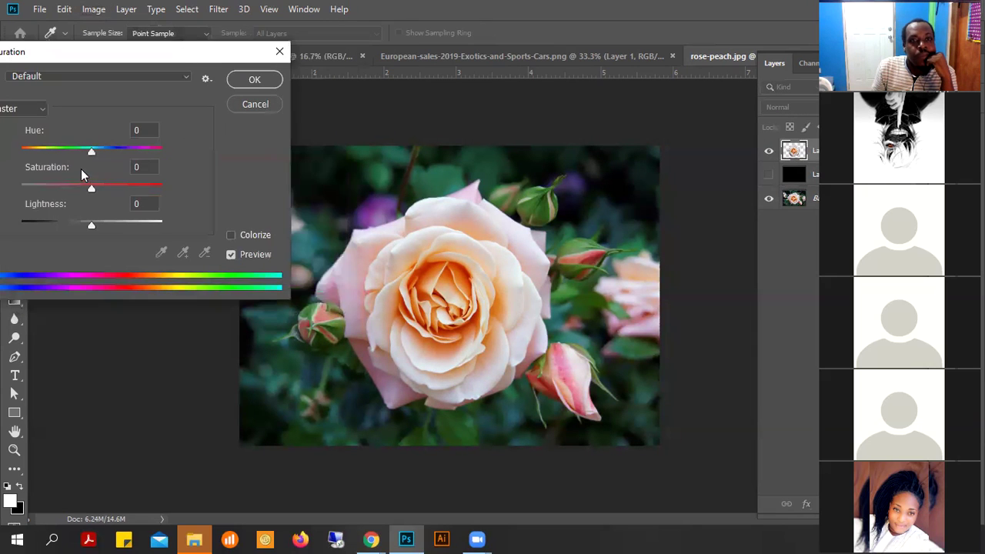
Step: Try colorizing the rose cutout with a hue of 208, and turn Colorize back off
left_click_drag(92, 152, 69, 154)
left_click(231, 234)
left_click_drag(22, 151, 103, 157)
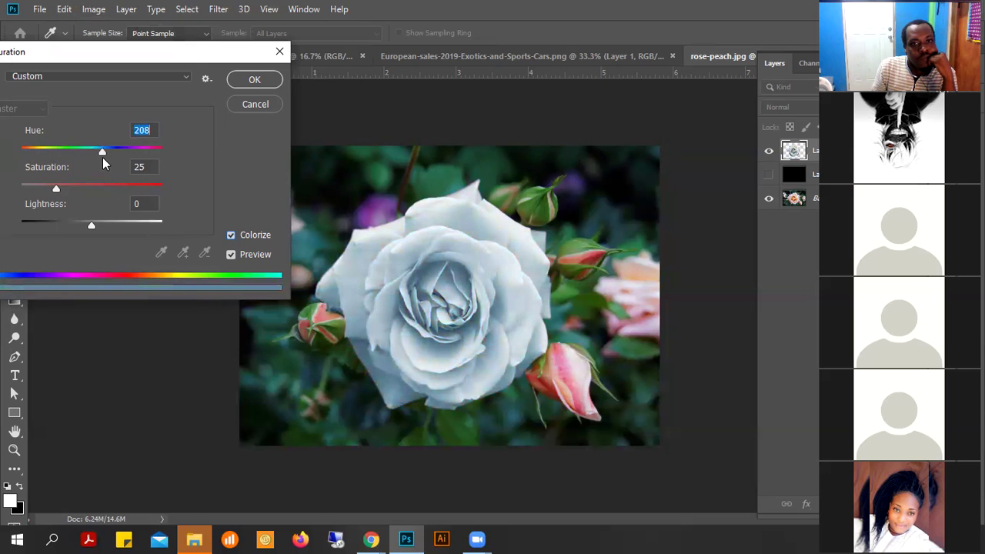
left_click(232, 235)
Step: Shift the rose cutout's hue to -95 and its saturation to +11, and apply the adjustment
left_click_drag(74, 151, 64, 151)
mouse_move(90, 189)
left_mouse_down()
mouse_move(70, 184)
mouse_move(100, 185)
left_mouse_up()
left_click_drag(65, 151, 47, 152)
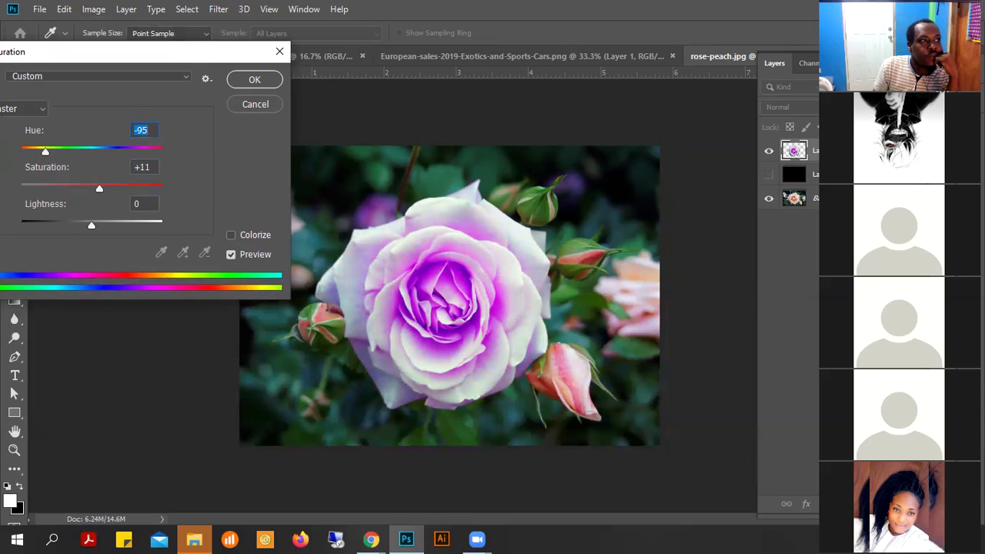
left_click(257, 81)
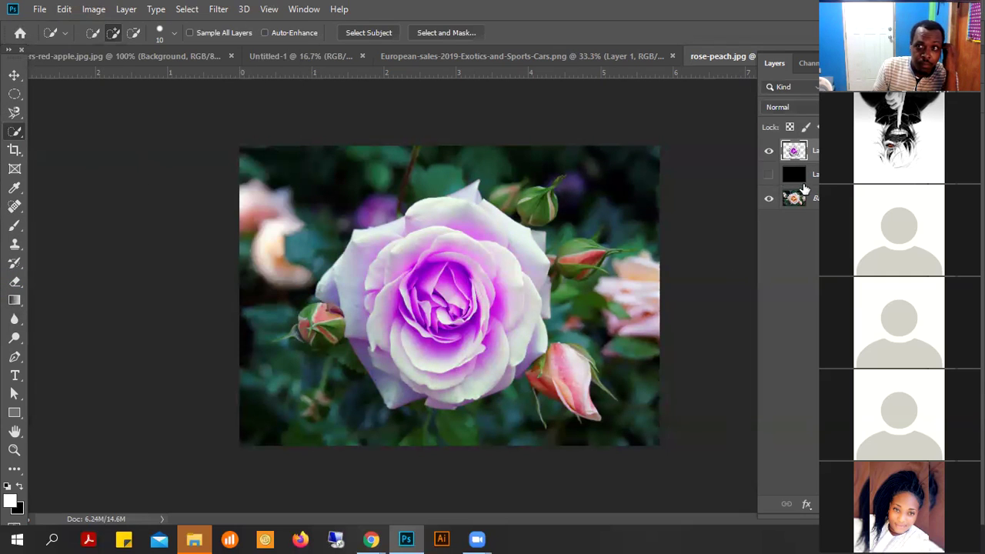
Step: Move the recoloured rose cutout into the Untitled-1 flyer and place it above the start of the FLYER heading
left_click(768, 175)
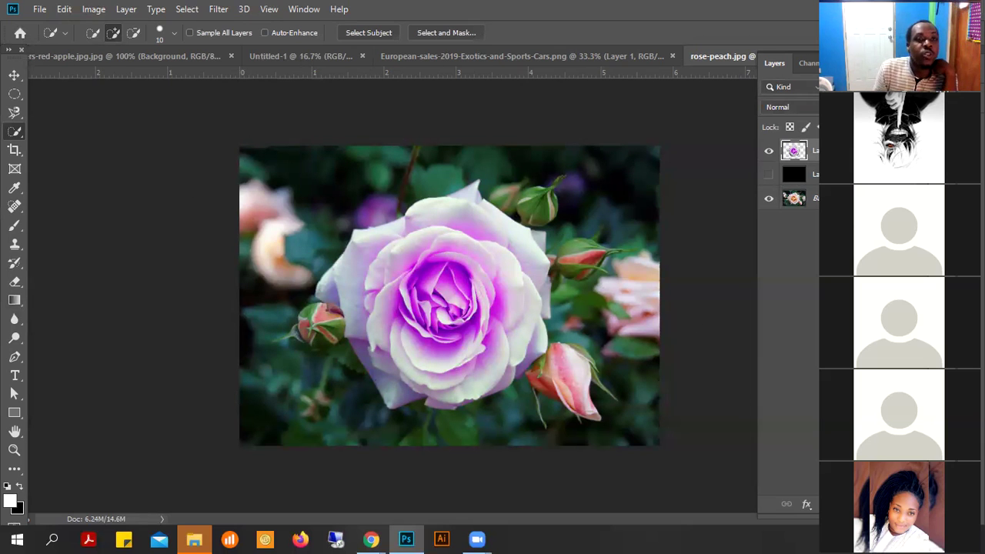
left_click(13, 74)
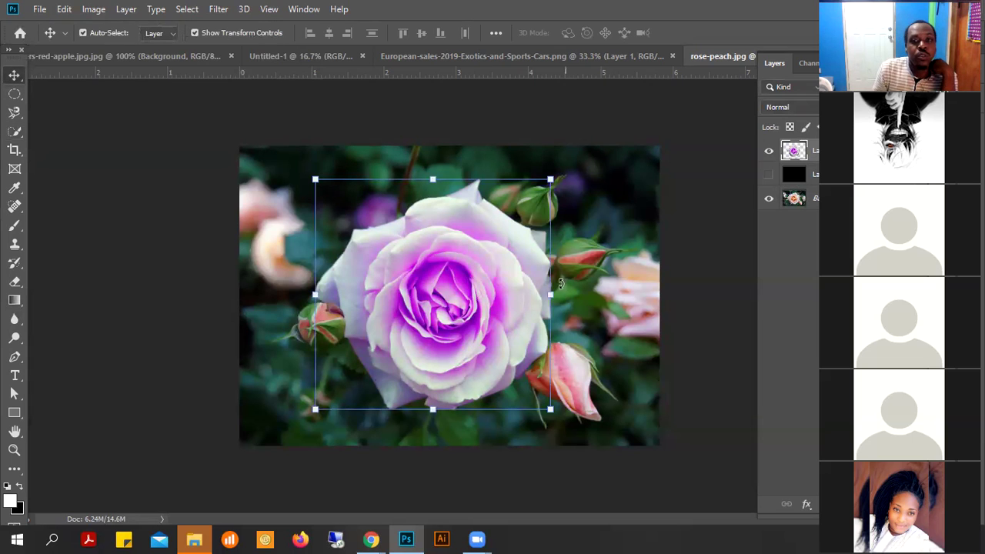
left_click_drag(482, 254, 570, 164)
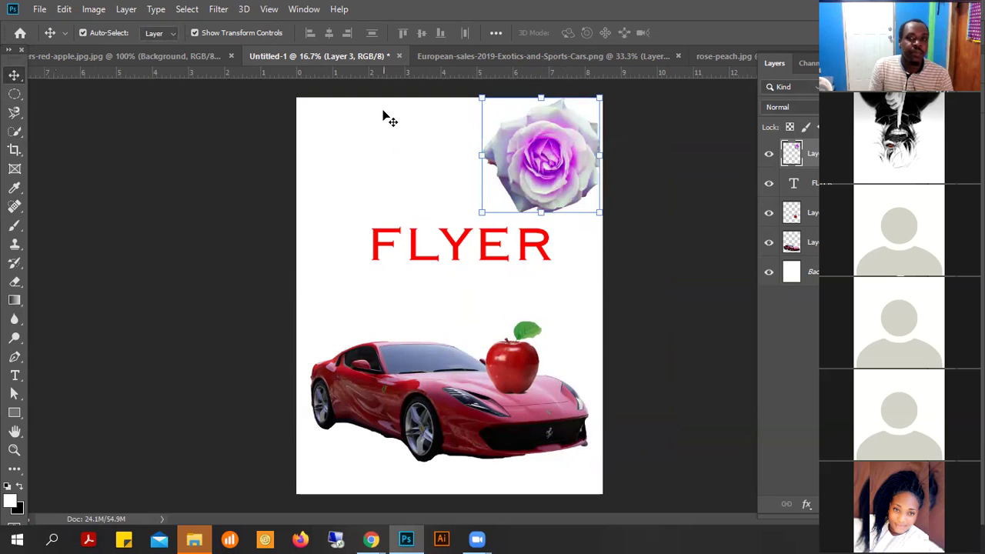
left_click_drag(566, 150, 415, 163)
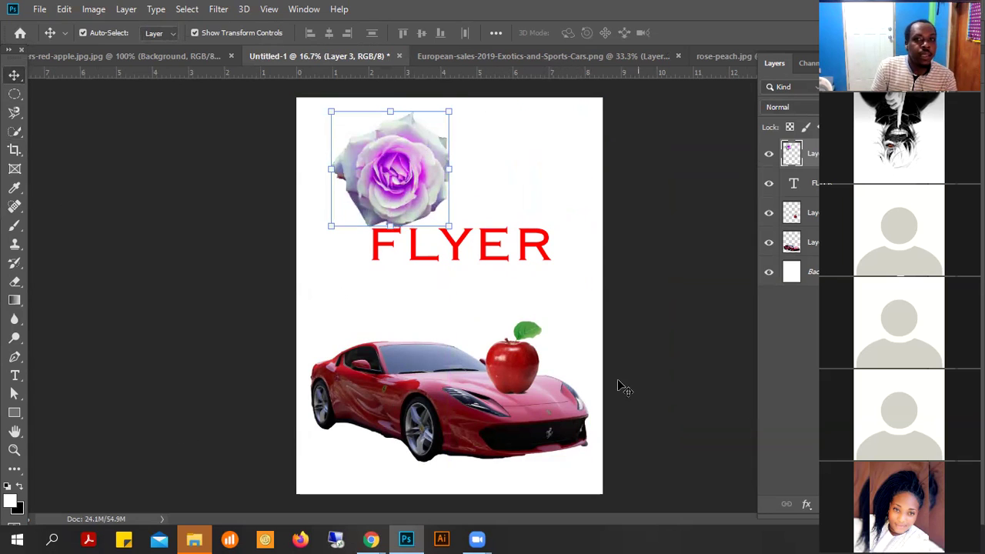
left_click(85, 150)
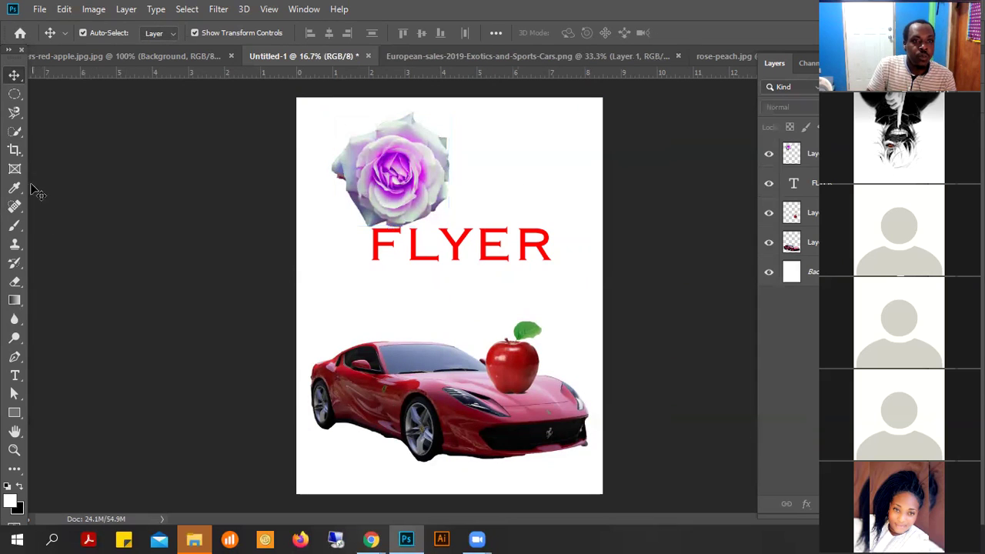
Step: Review the marquee, lasso and Quick Selection tools, and examine the car cutout in the flyer up close at 33.3%
left_click(14, 93)
left_click(14, 113)
left_click(15, 131)
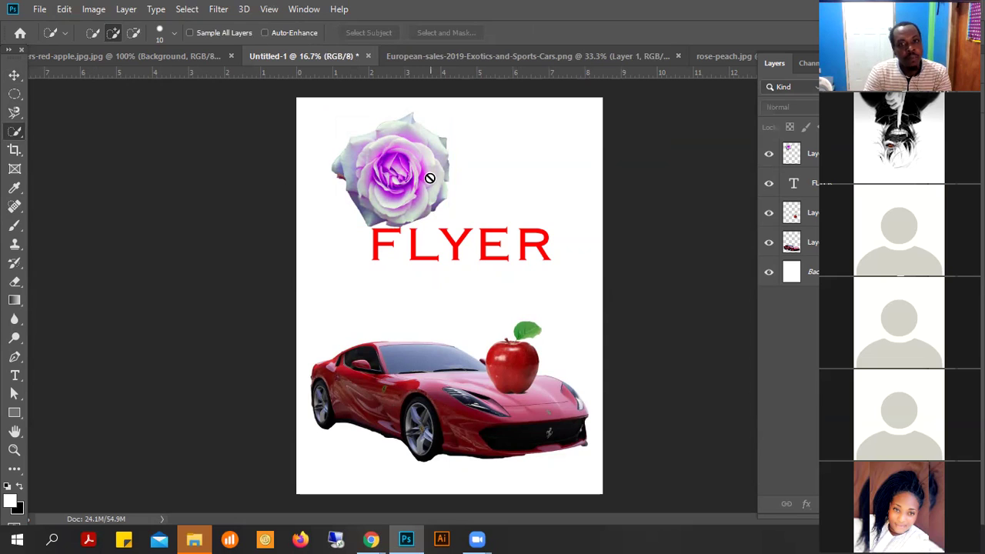
left_click(408, 423, "ctrl")
left_click(403, 410, "ctrl")
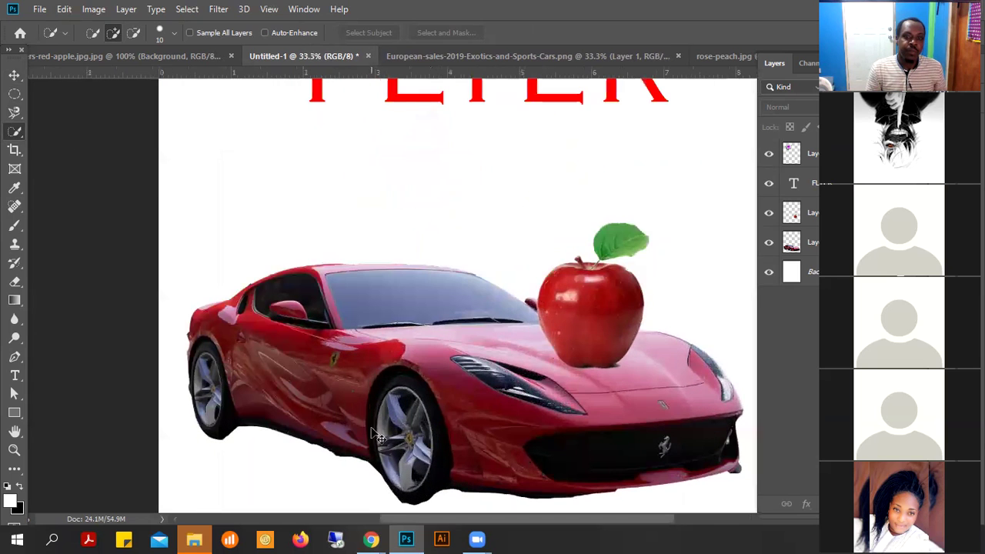
Step: Switch to the sports car document, make the hidden top layer active and show the cutout layer directly above the bottom photo
left_click(495, 55)
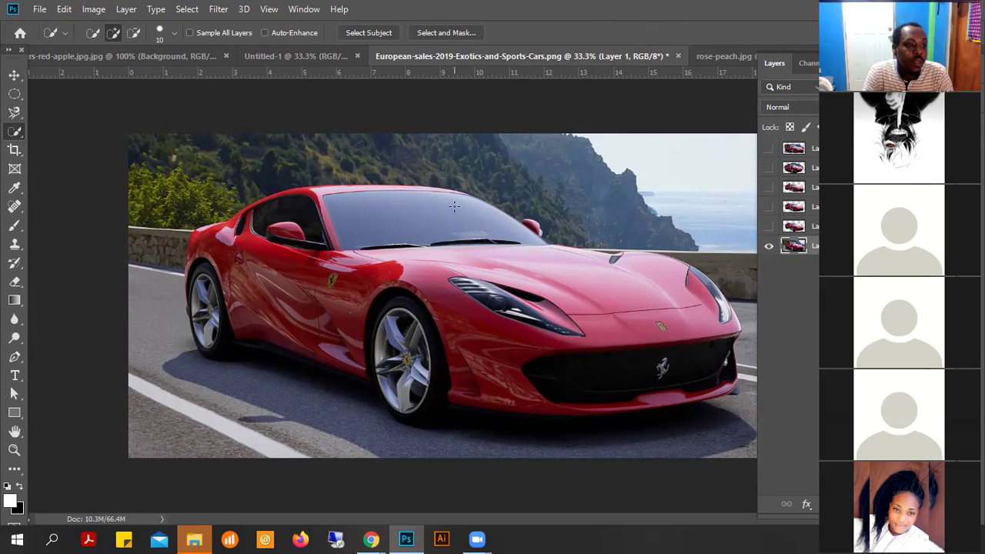
left_click(14, 76)
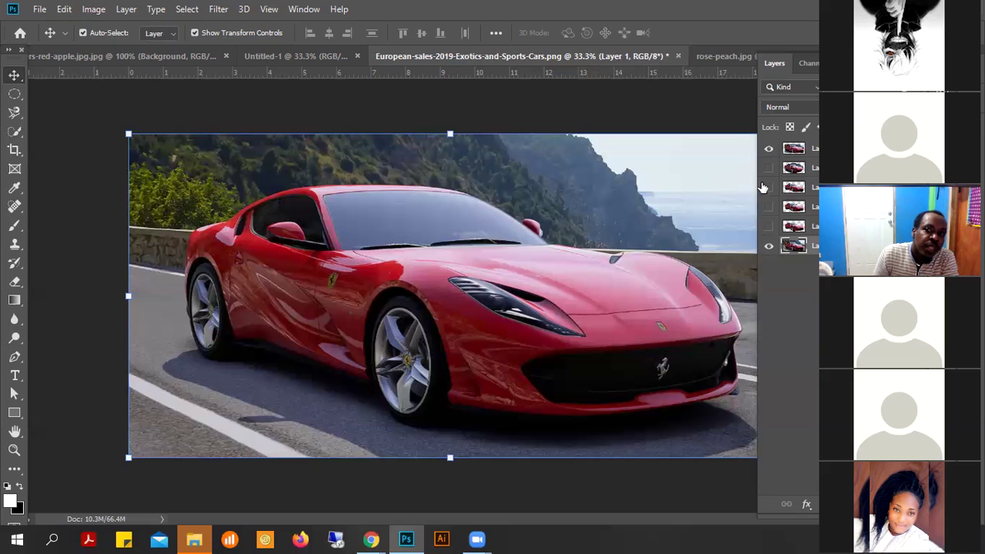
left_click(812, 154)
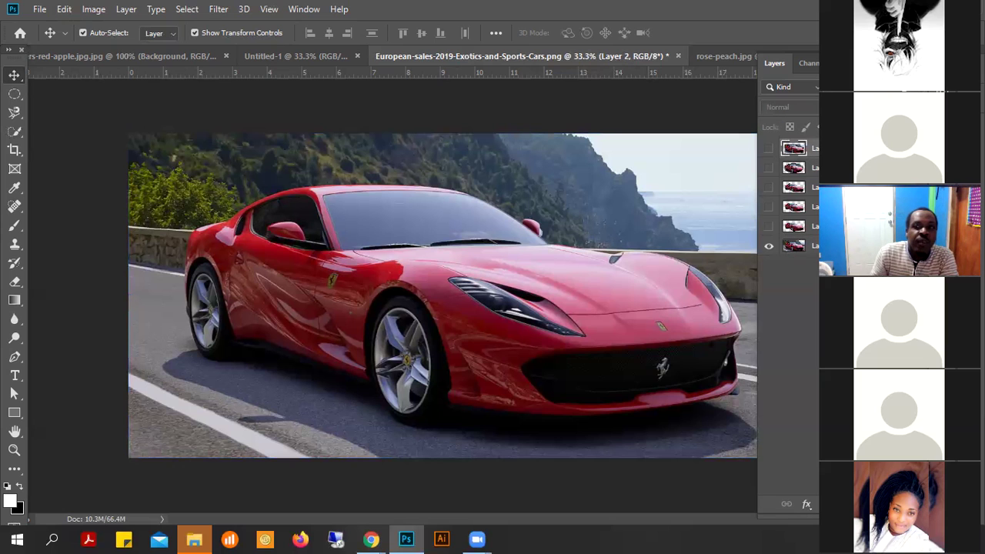
left_click(769, 226)
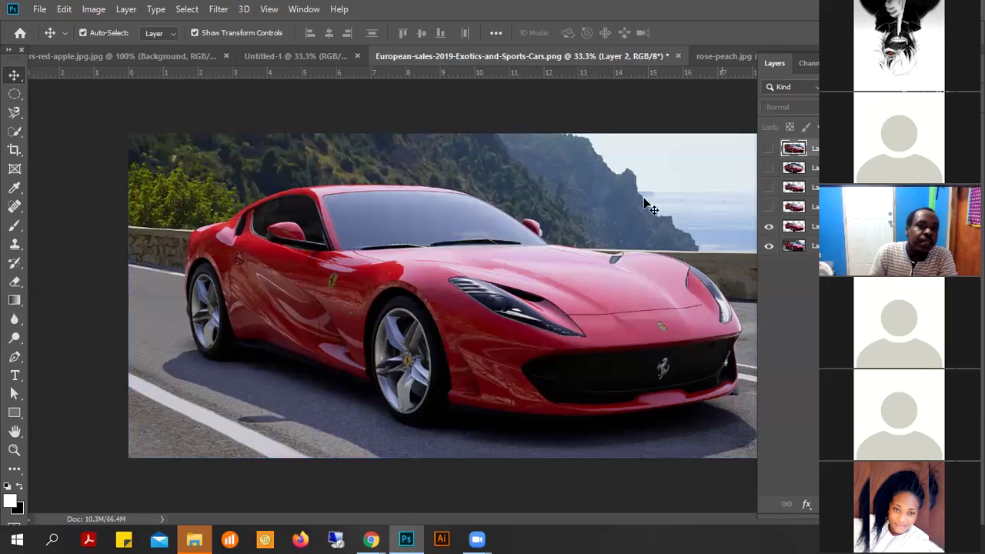
Step: Return to the Untitled-1 flyer, move the apple onto the car's roof and place the car layer above the apple layer
left_click(281, 58)
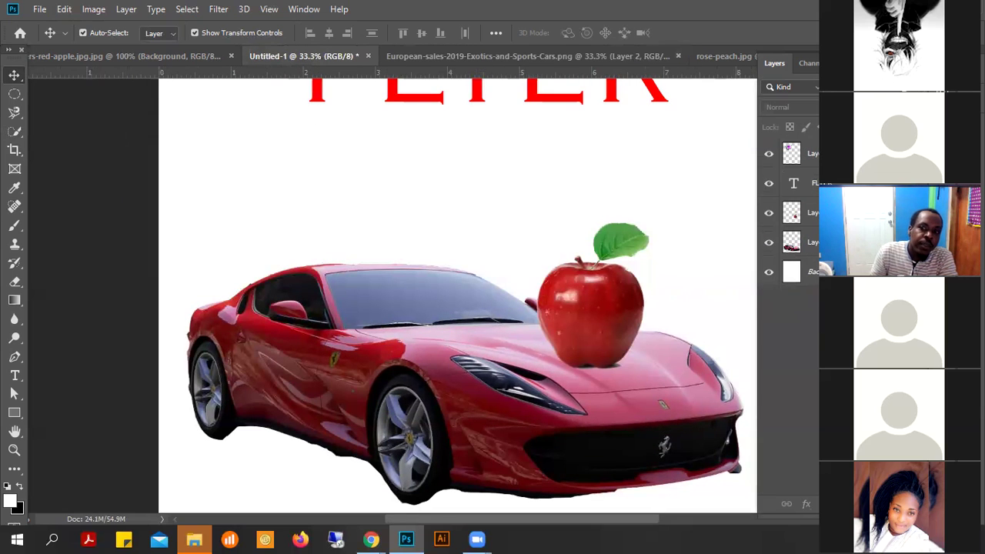
left_click_drag(600, 297, 410, 253)
left_click_drag(793, 241, 793, 199)
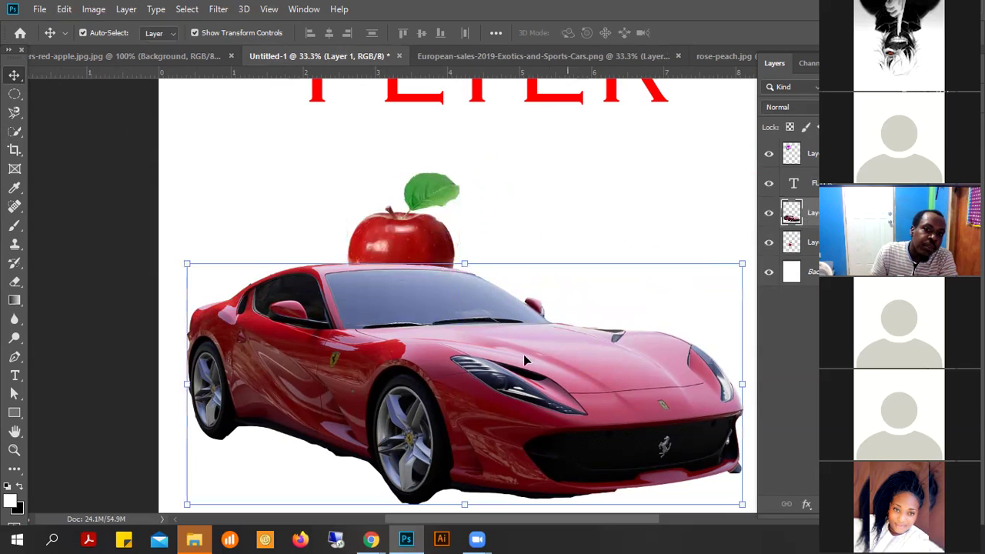
Step: Move the car slightly down and reposition the apple behind its hood, beside the windshield
left_click_drag(545, 357, 538, 391)
left_click_drag(397, 269, 586, 322)
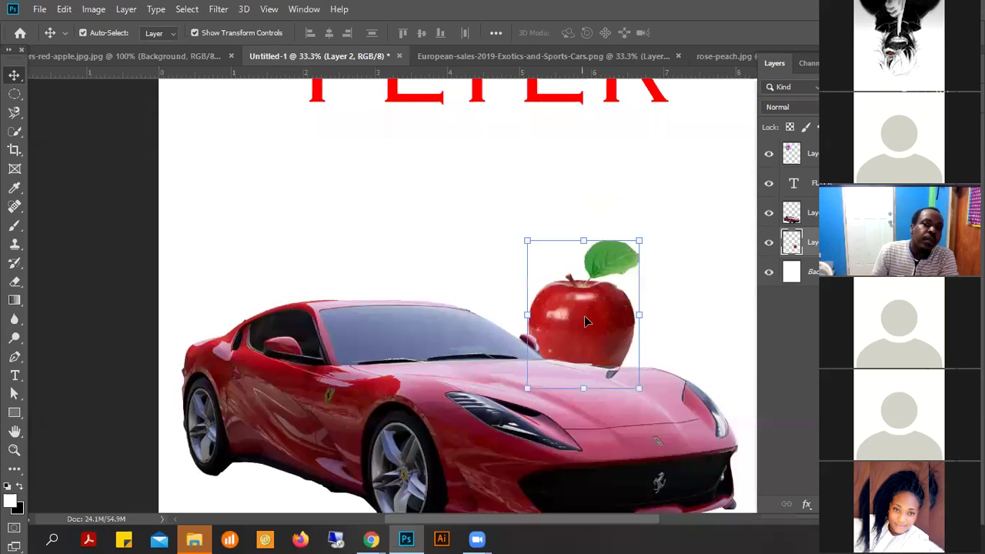